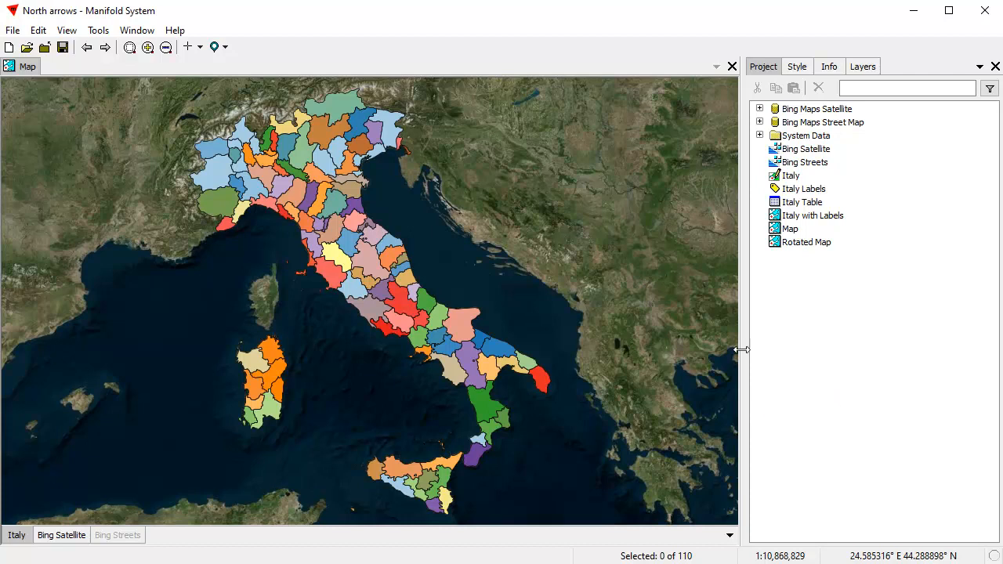
Step: Turn on the map's North Arrow layer and choose the plain half-white, half-black arrowhead as its symbol
click(864, 68)
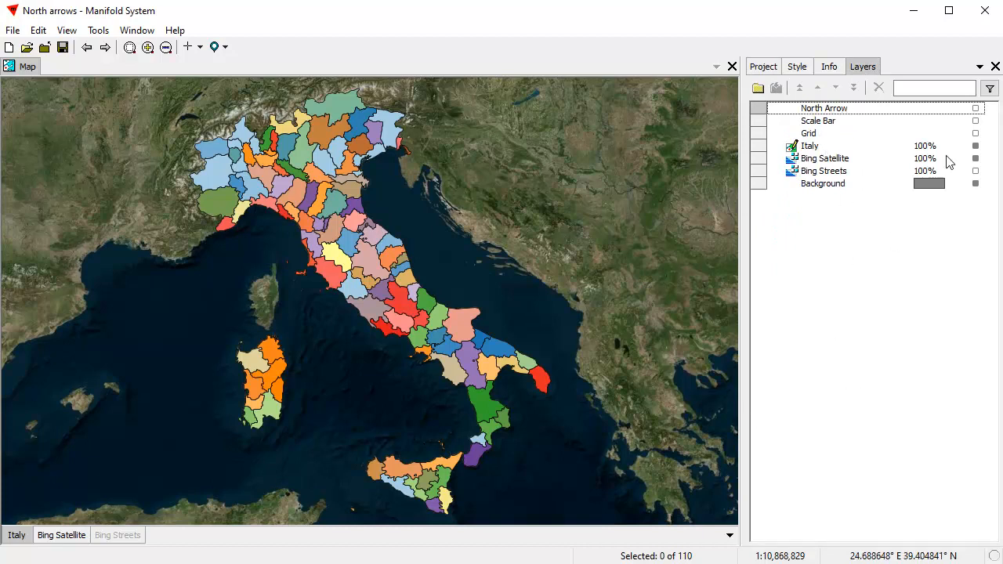
click(976, 108)
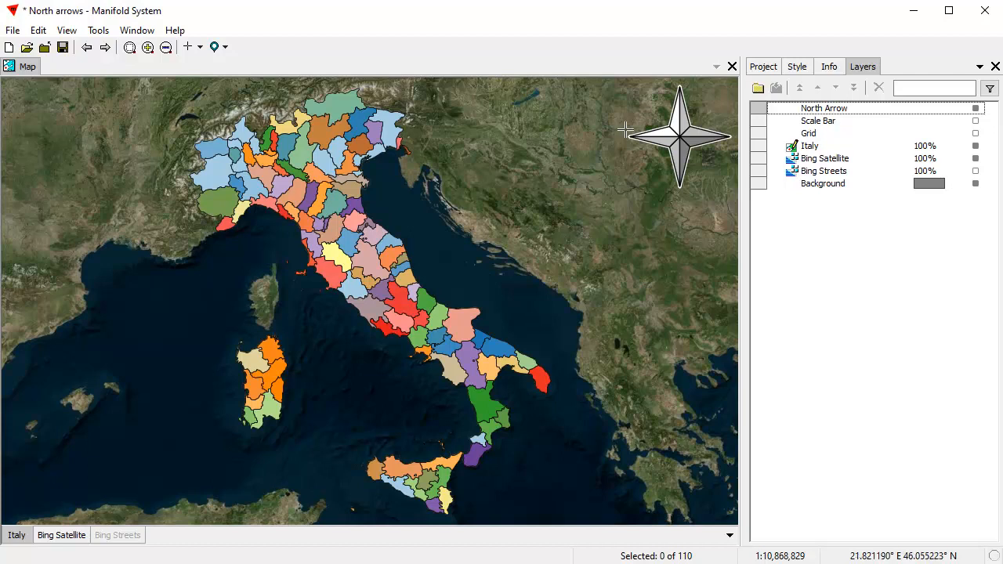
double_click(865, 113)
drag(468, 156, 427, 127)
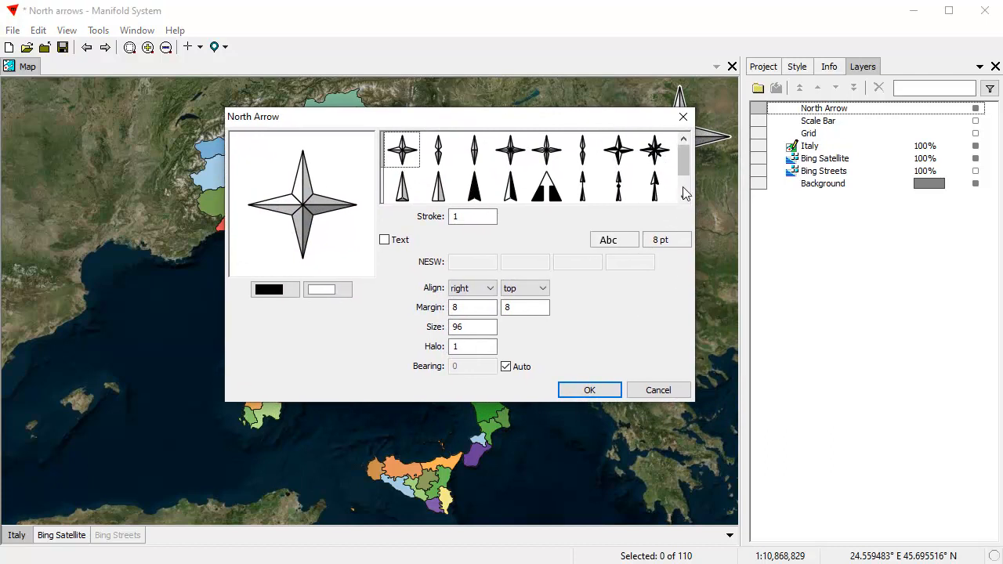
click(507, 191)
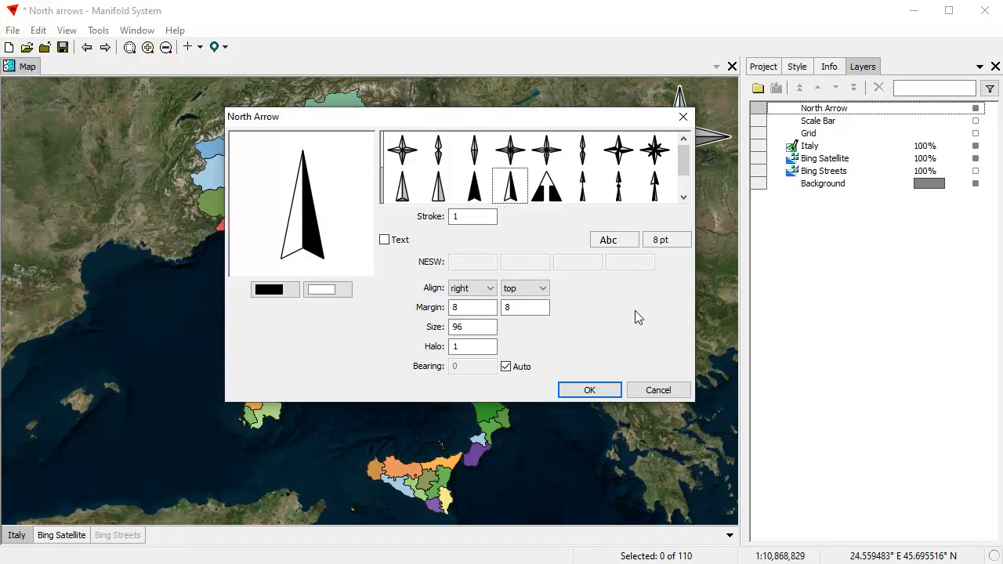
Step: Try a stroke of 5 on the north arrow and set it back to 1
drag(467, 220, 444, 219)
text(5)
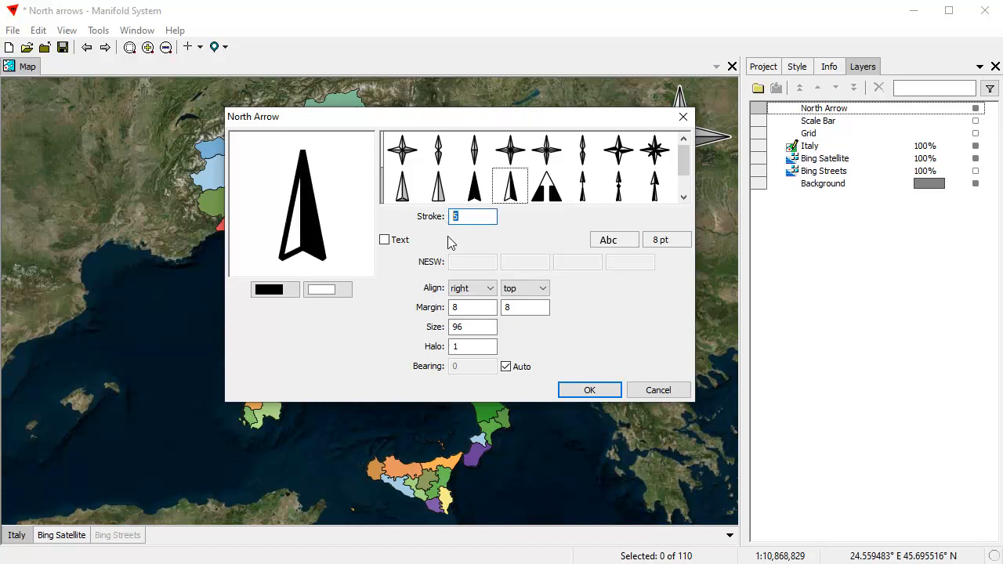
text(1)
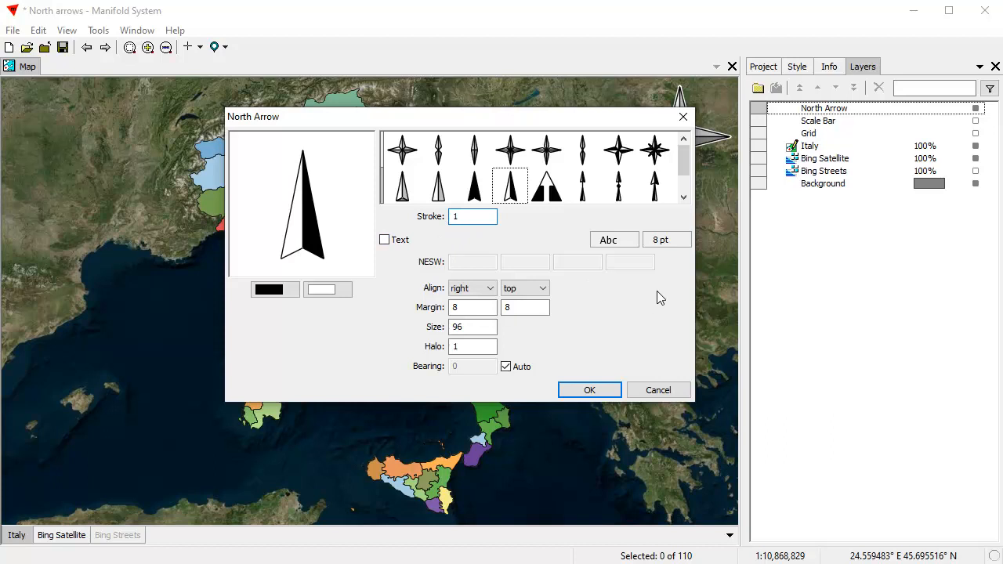
Step: Enable text on the north arrow, labelling its north end "North" and its south end "South"
click(384, 240)
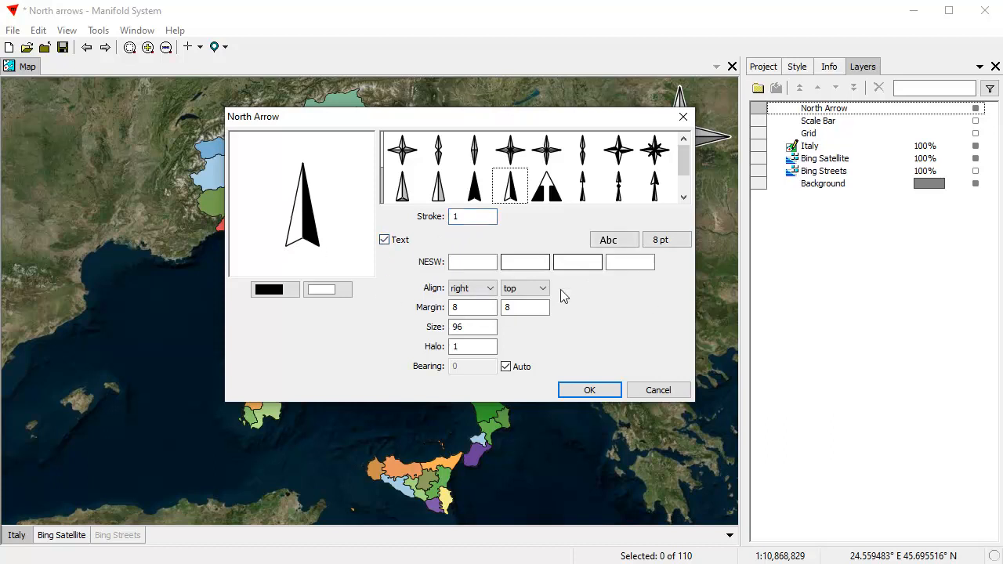
click(480, 262)
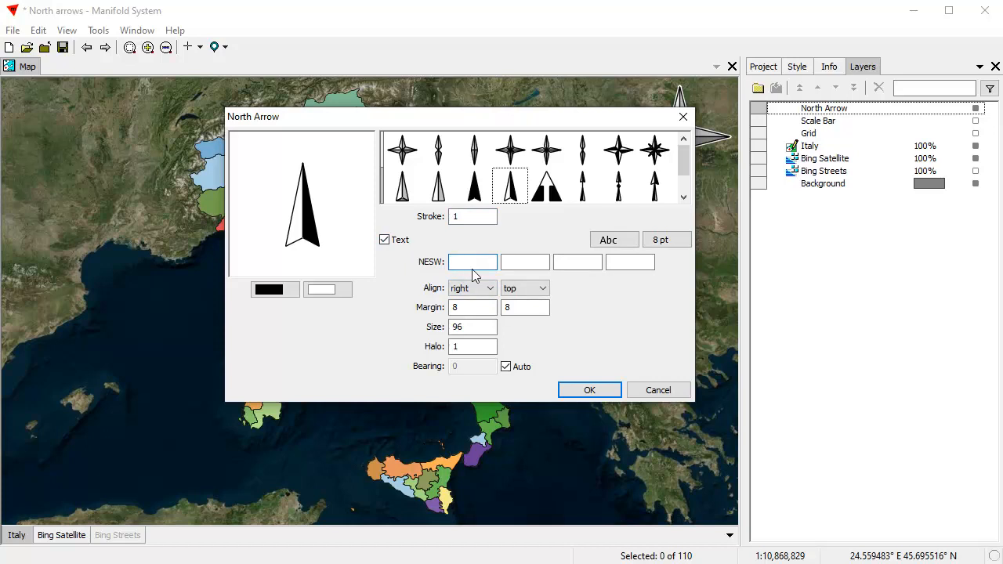
text(North)
click(568, 264)
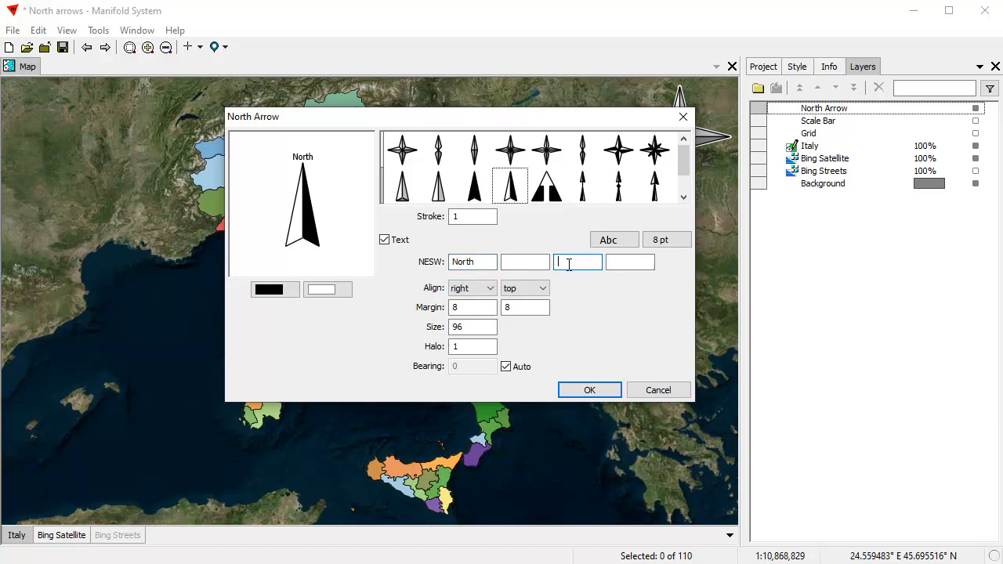
text(South)
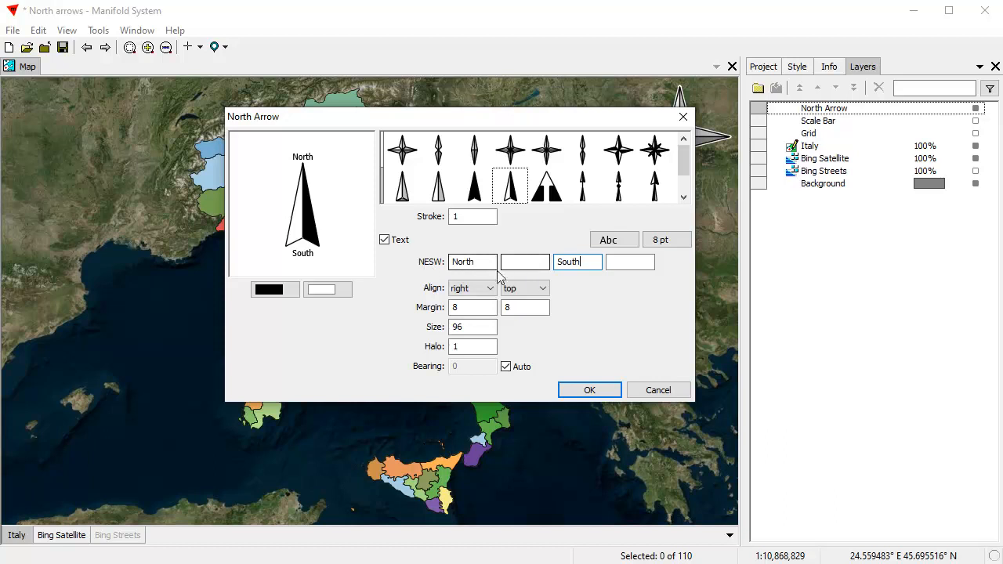
Step: Reduce the arrow's labels to a single N at the north end and apply an arrow size of 72
drag(595, 262, 463, 261)
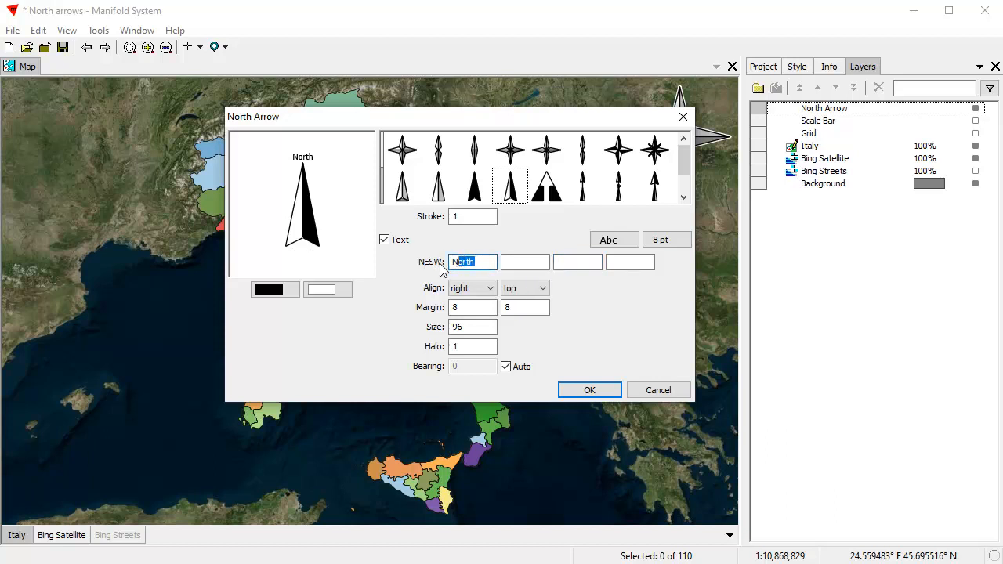
key(BackSpace)
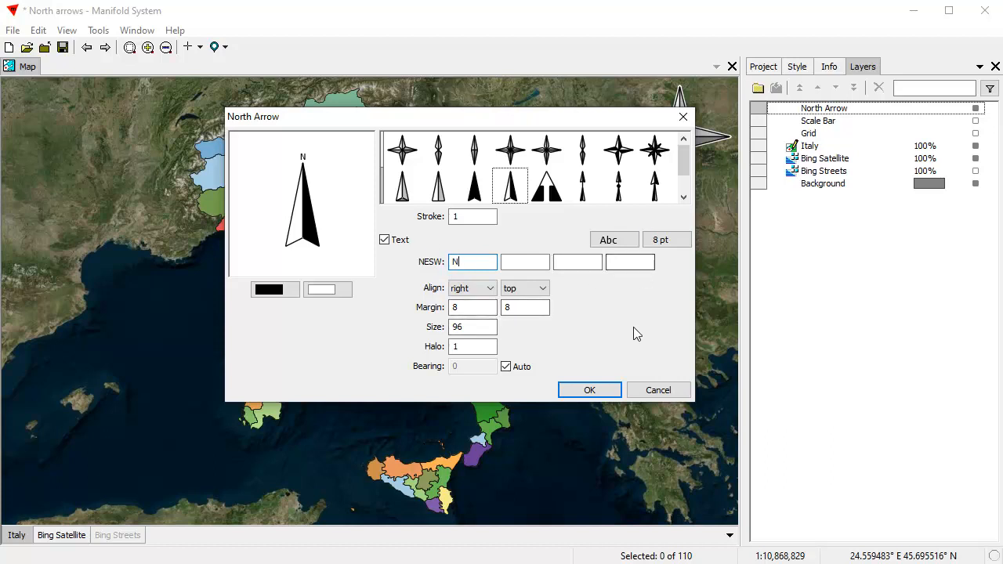
drag(488, 328, 429, 327)
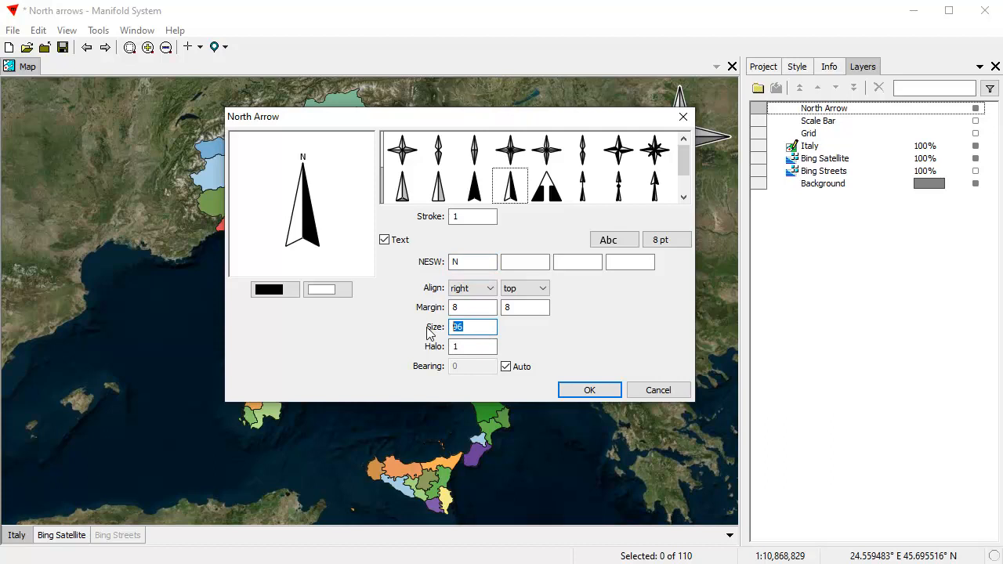
text(72)
click(589, 390)
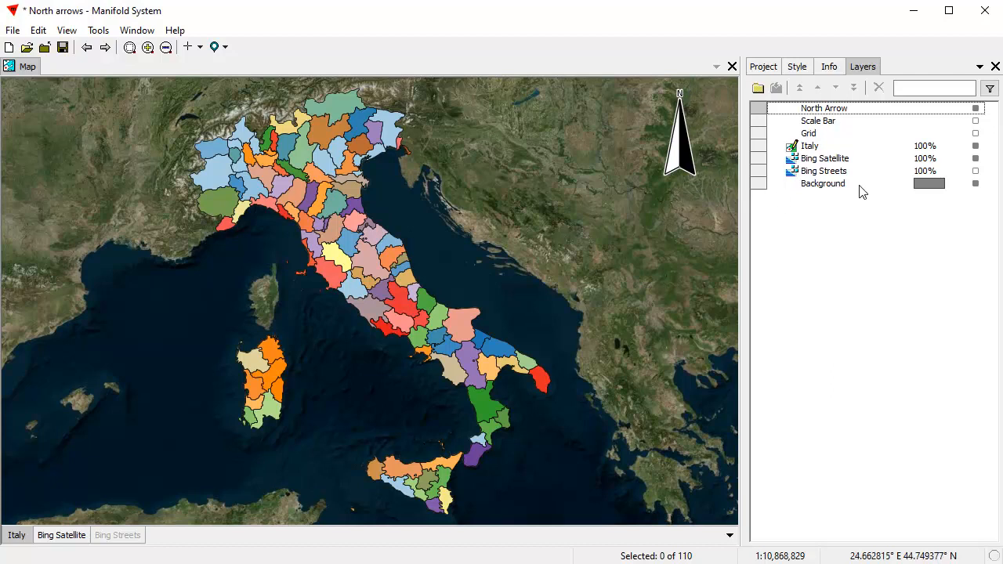
Step: Reopen the north arrow settings and set the label text size to 12 pt
double_click(895, 108)
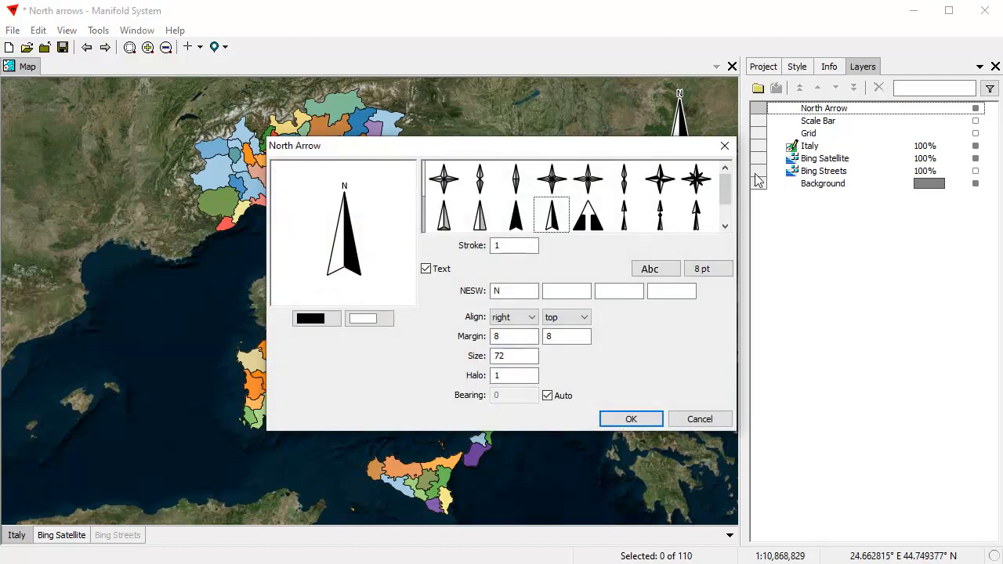
click(702, 268)
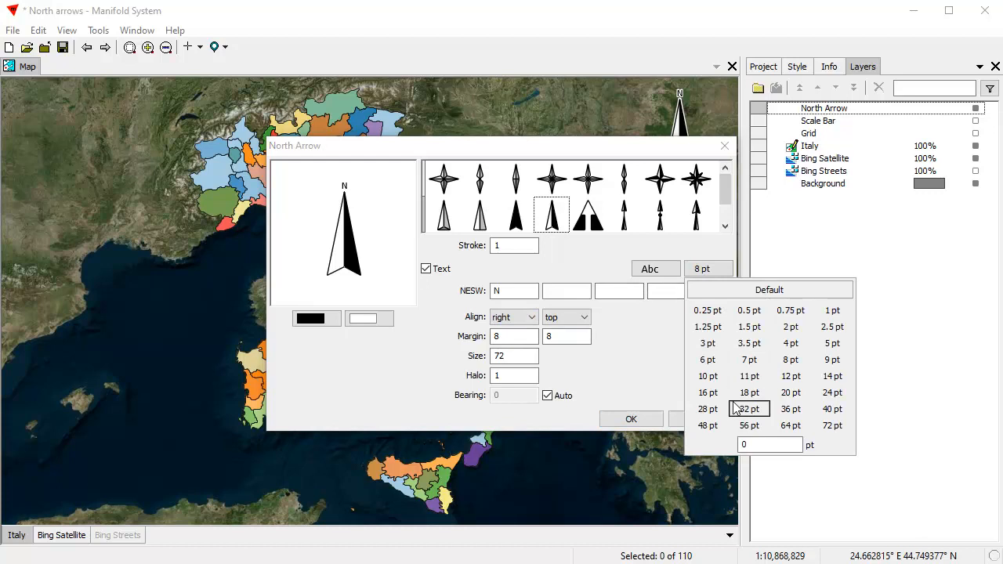
click(790, 376)
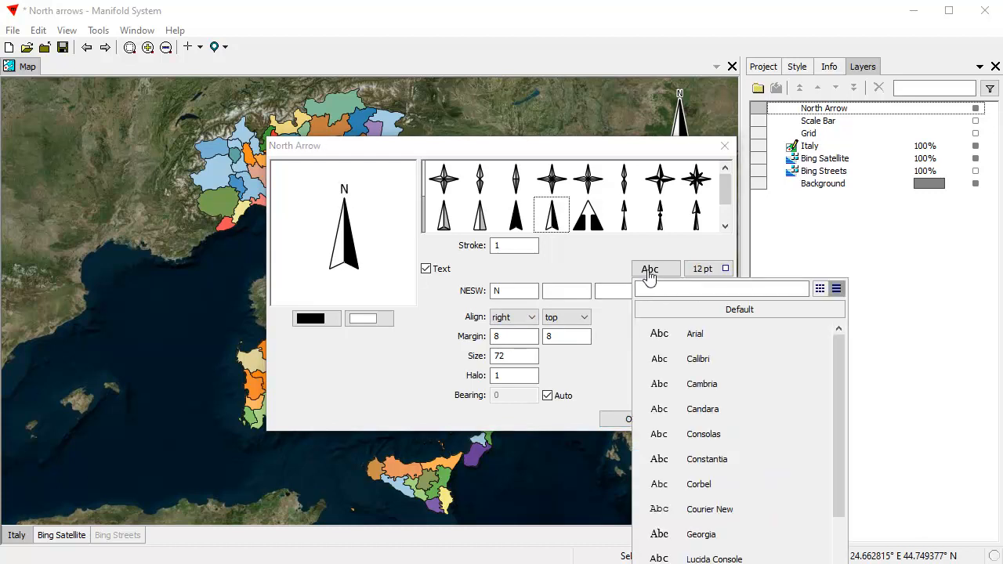
Step: Set the north arrow's label font to Segoe UI Bold and apply the settings
key(Escape)
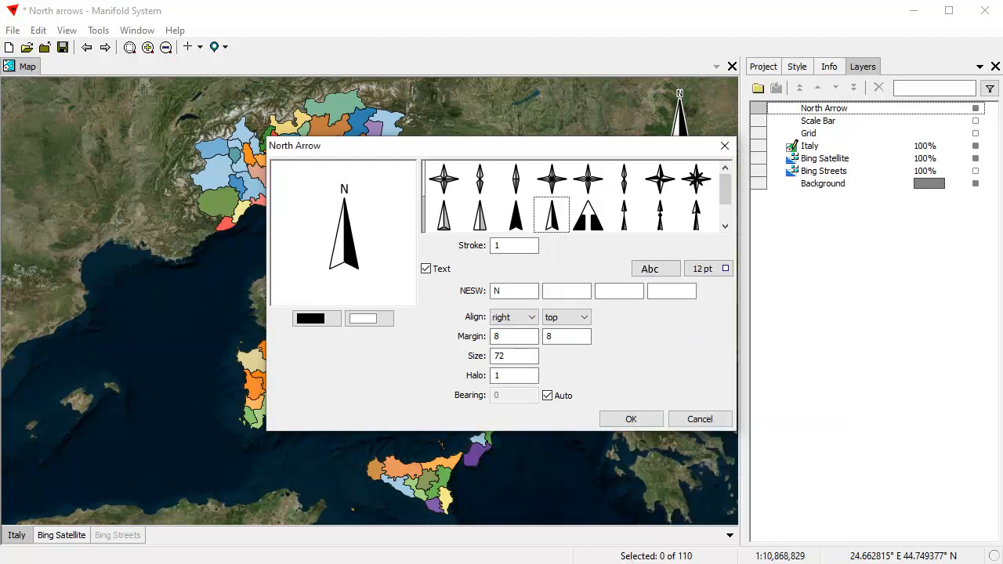
drag(463, 243, 481, 151)
click(475, 231)
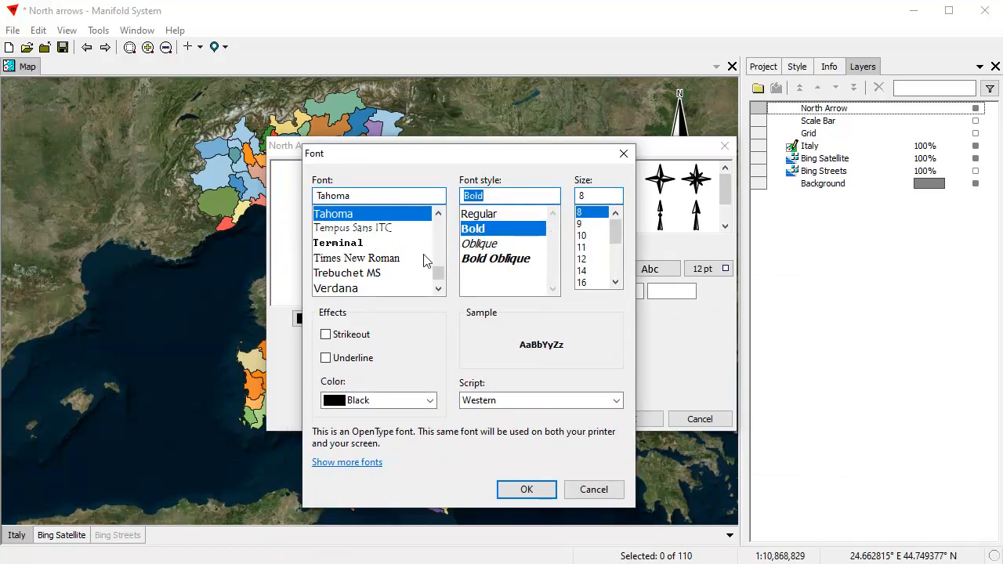
text(s)
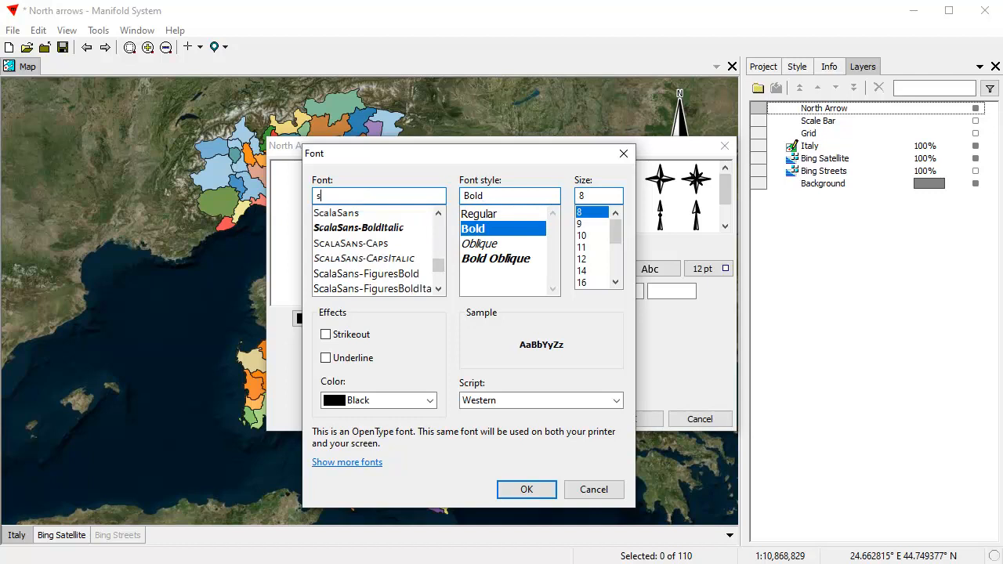
text(e)
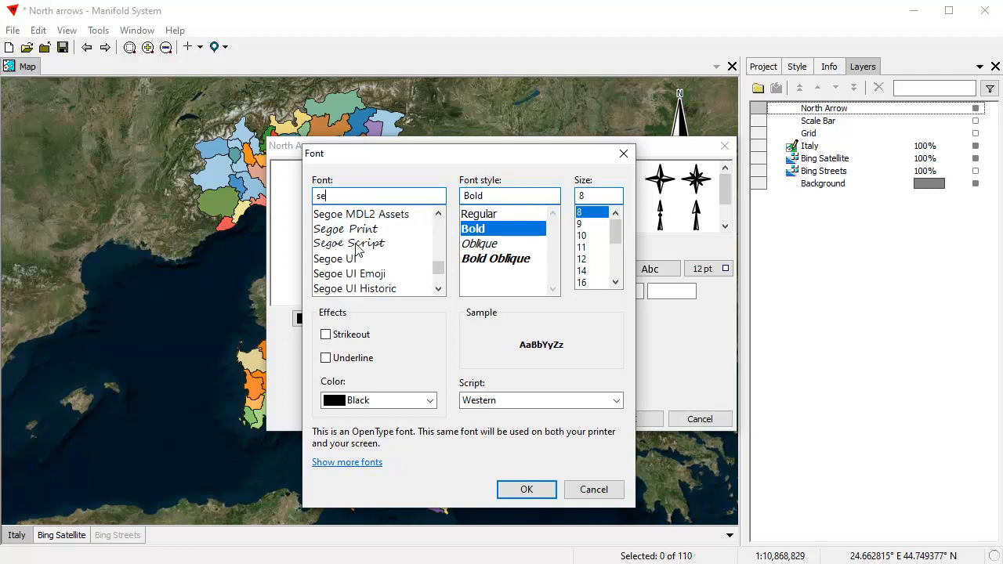
click(404, 257)
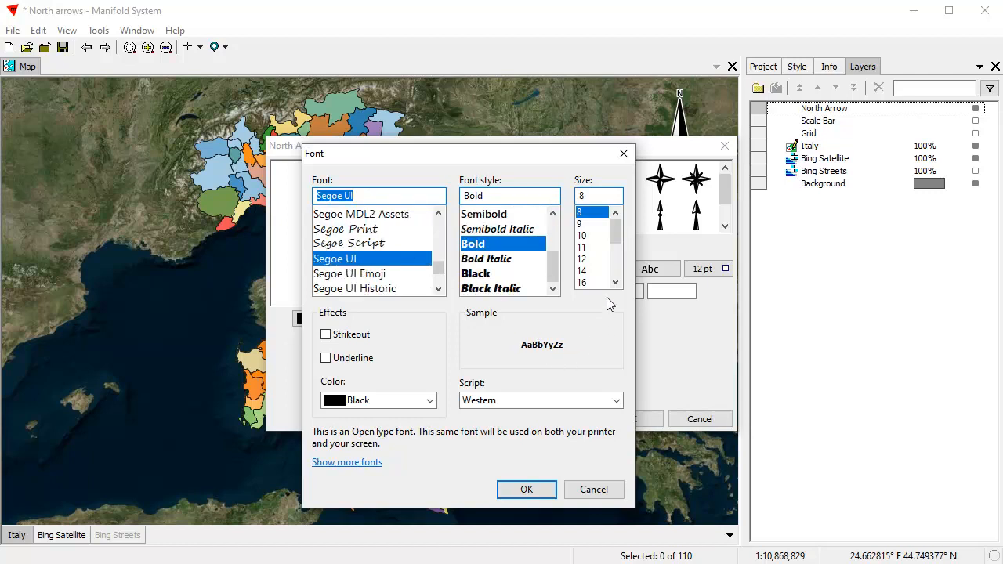
click(533, 489)
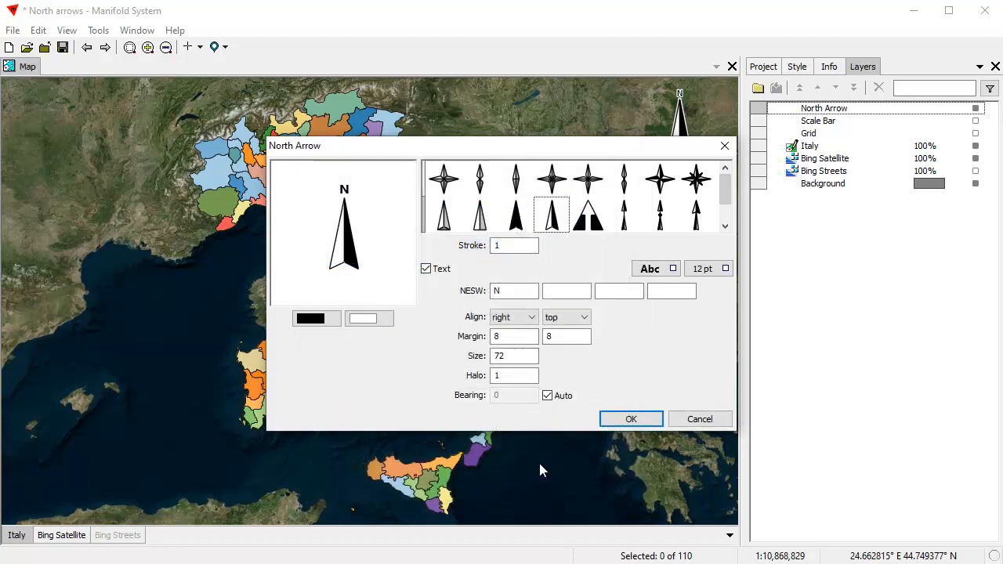
click(631, 418)
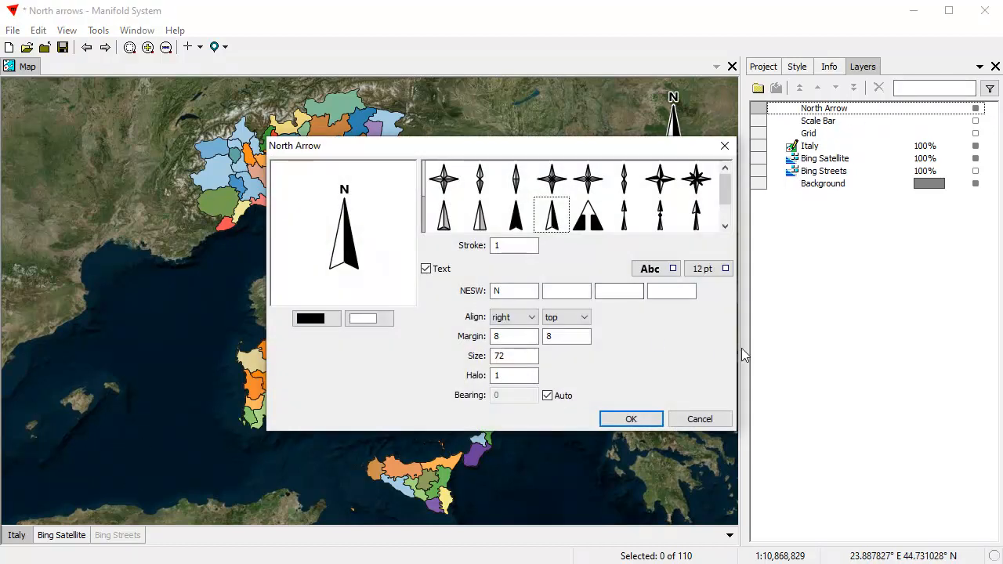
Step: Set the north arrow's alignment to left and bottom
click(534, 320)
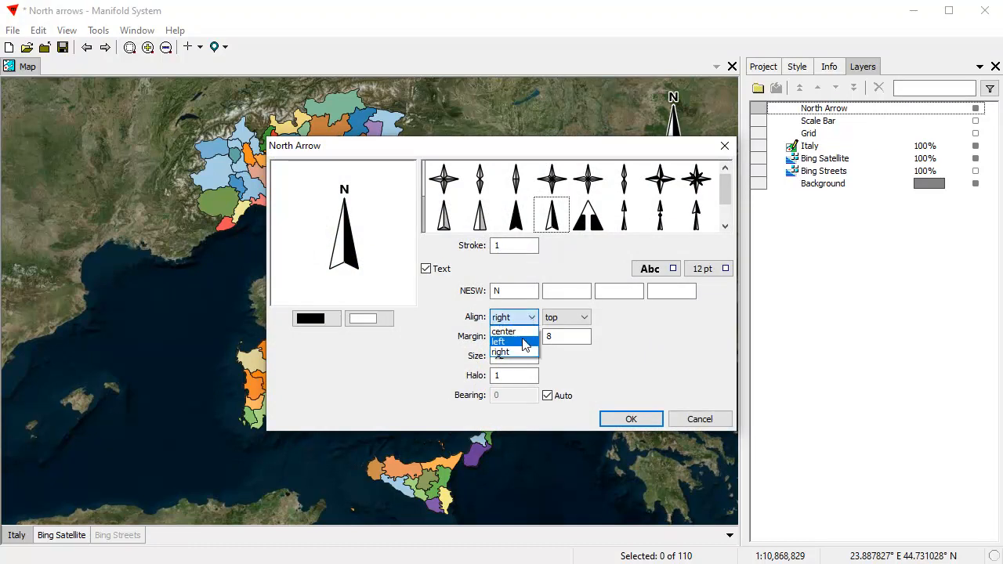
click(588, 318)
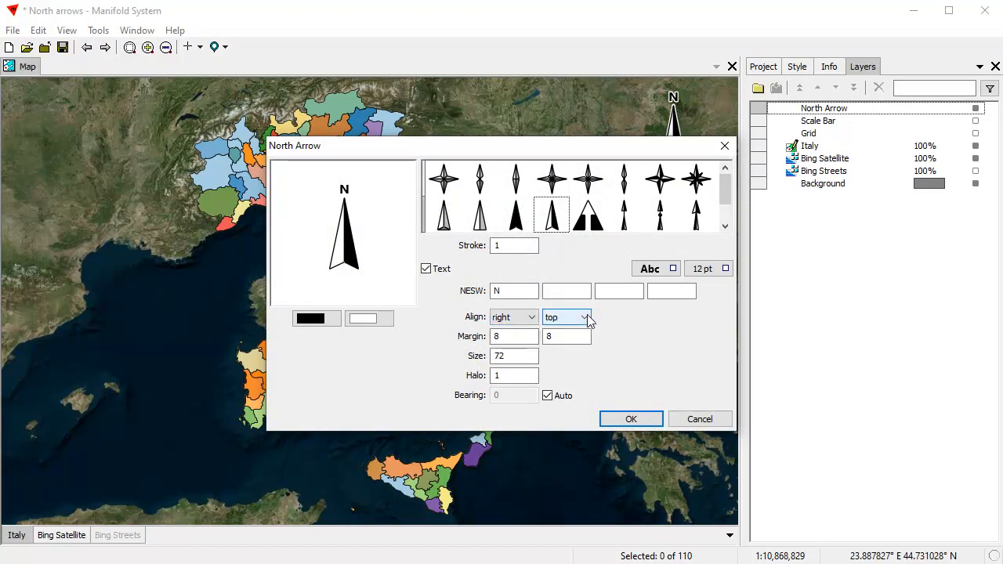
click(587, 317)
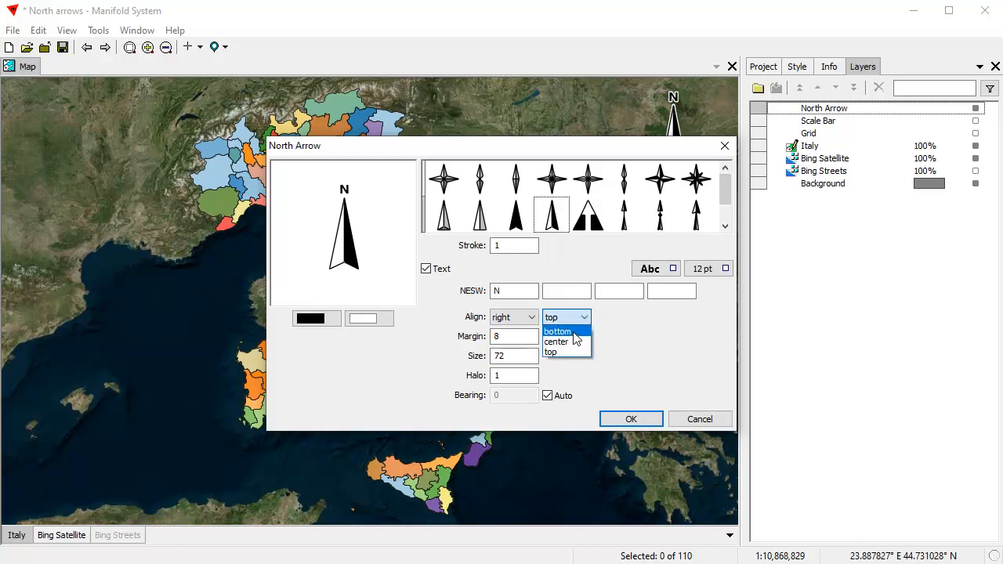
click(558, 332)
click(519, 318)
click(513, 342)
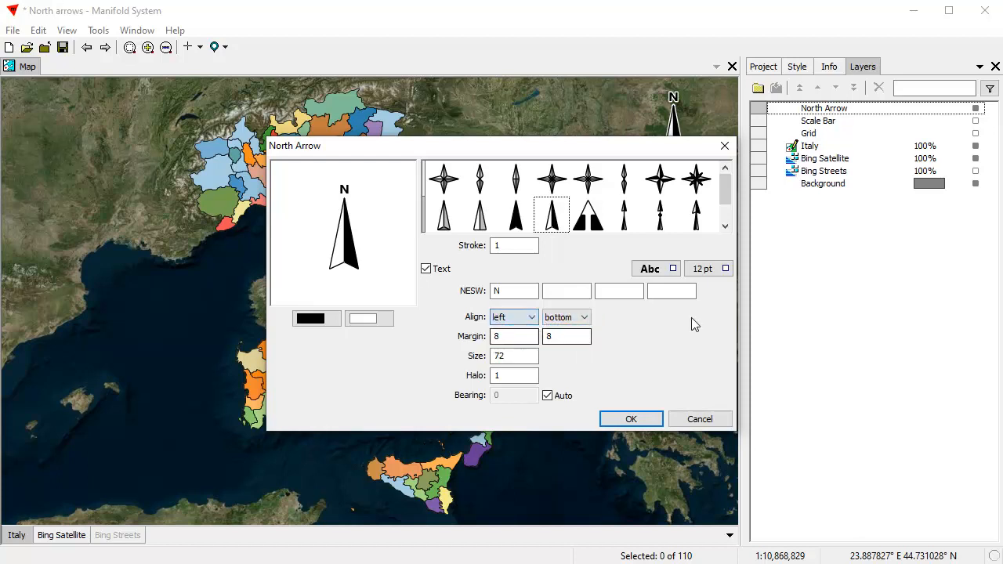
Step: Set both of the north arrow's margins to 20 and apply the new placement
double_click(511, 336)
text(20)
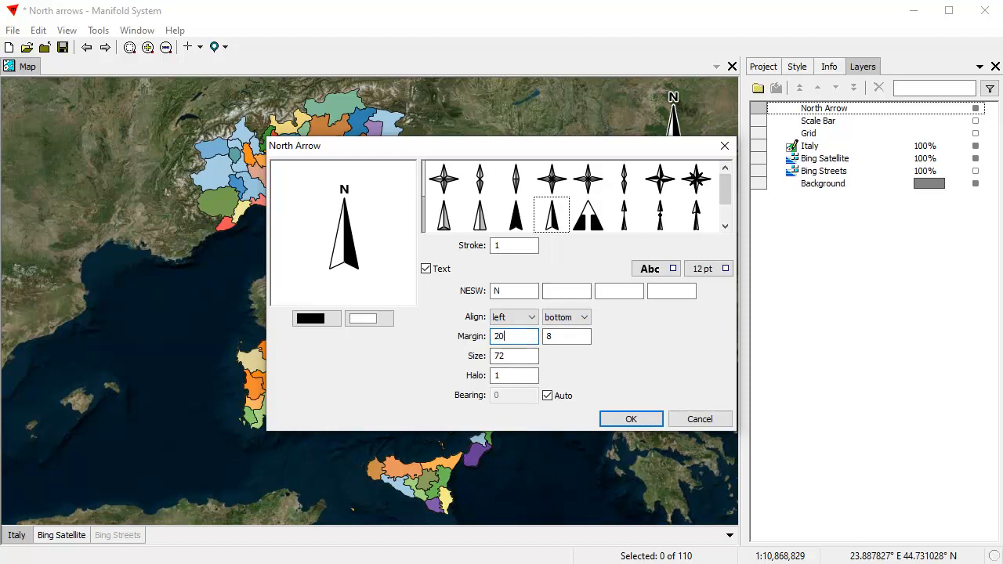
key(Tab)
click(630, 419)
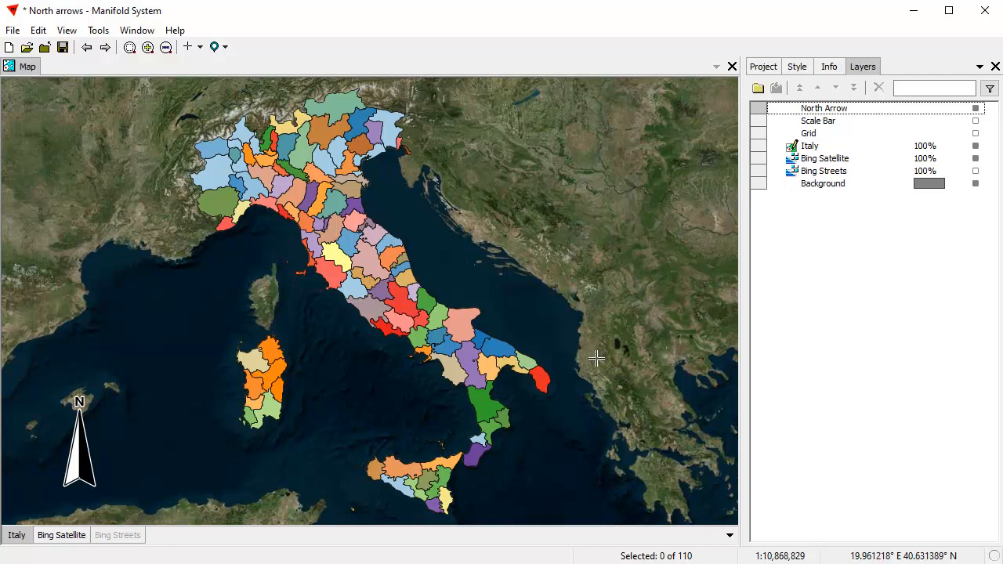
Step: Clear the north arrow's north label, enter N as the south label instead, and apply the change
double_click(876, 110)
double_click(522, 290)
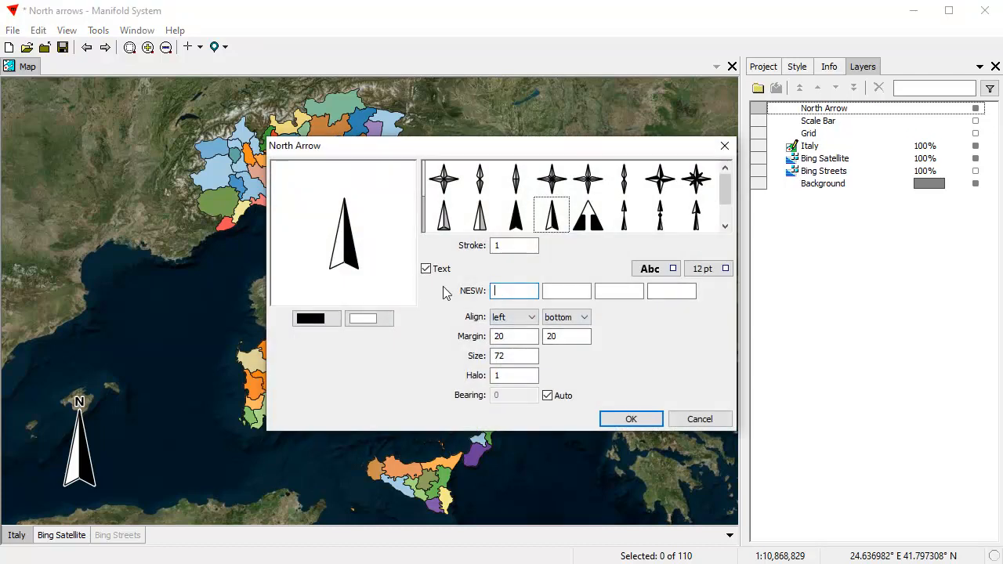
click(616, 294)
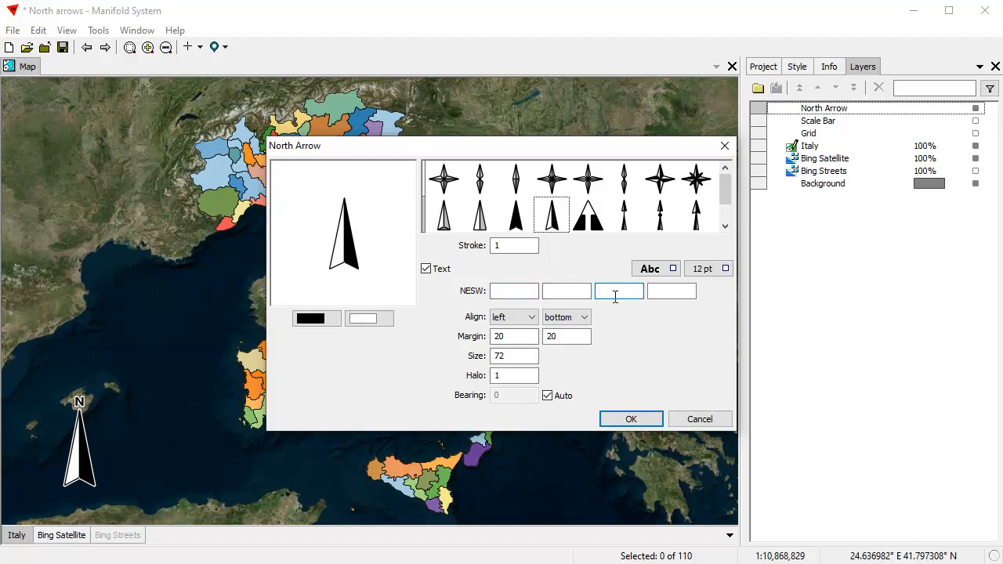
text(N)
click(632, 419)
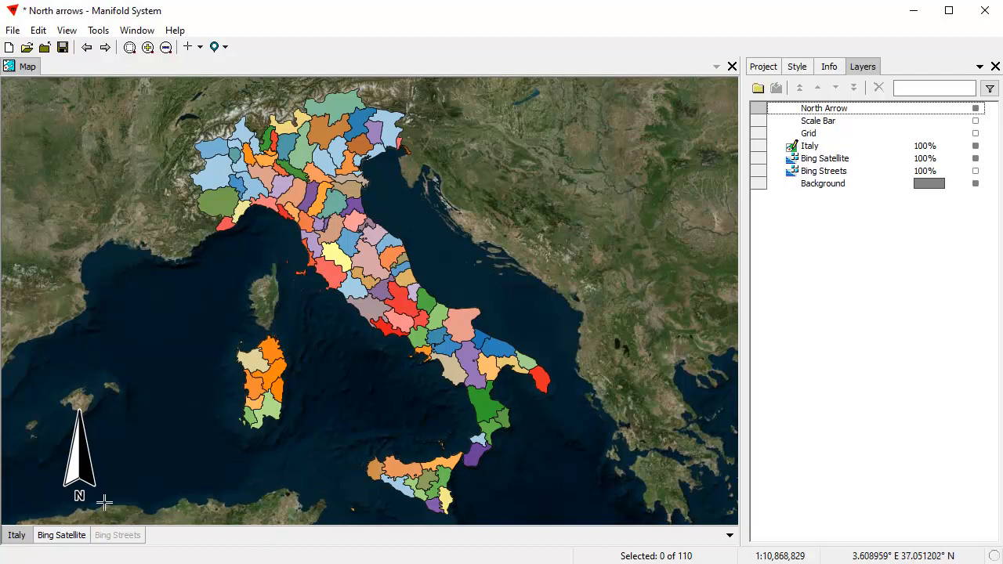
Step: Set the north arrow's foreground color to white and its background color to black
double_click(876, 113)
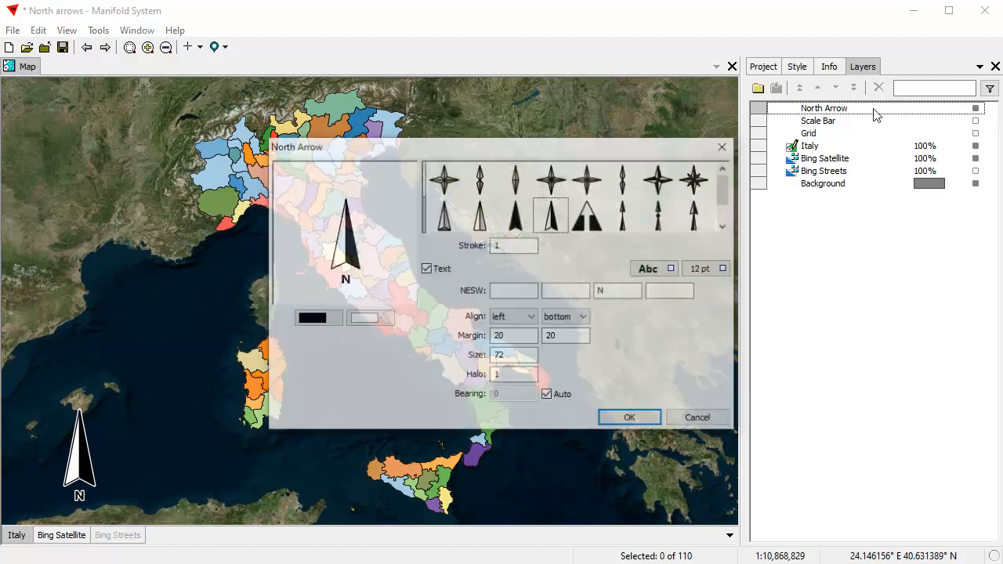
click(311, 322)
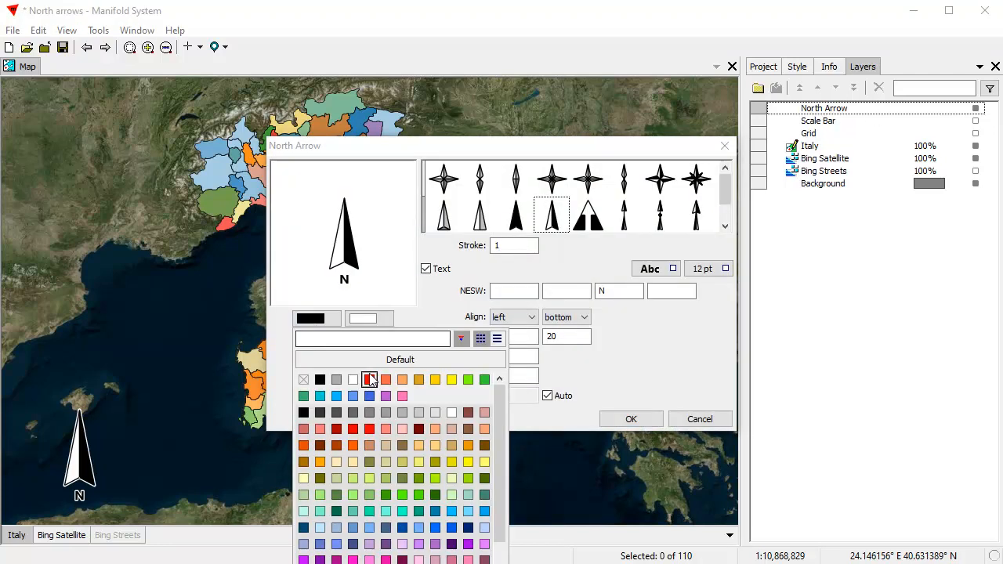
click(353, 380)
click(374, 317)
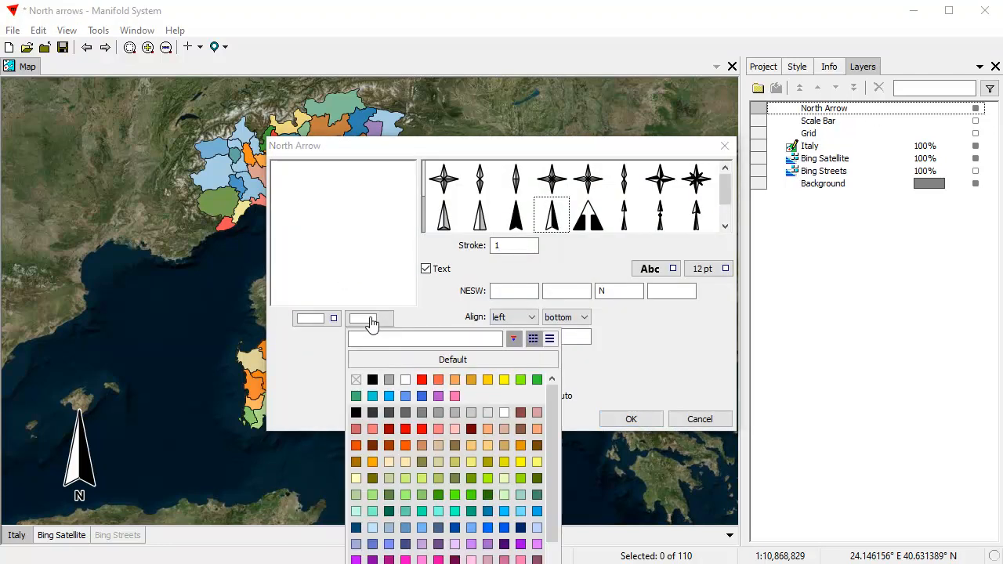
click(373, 380)
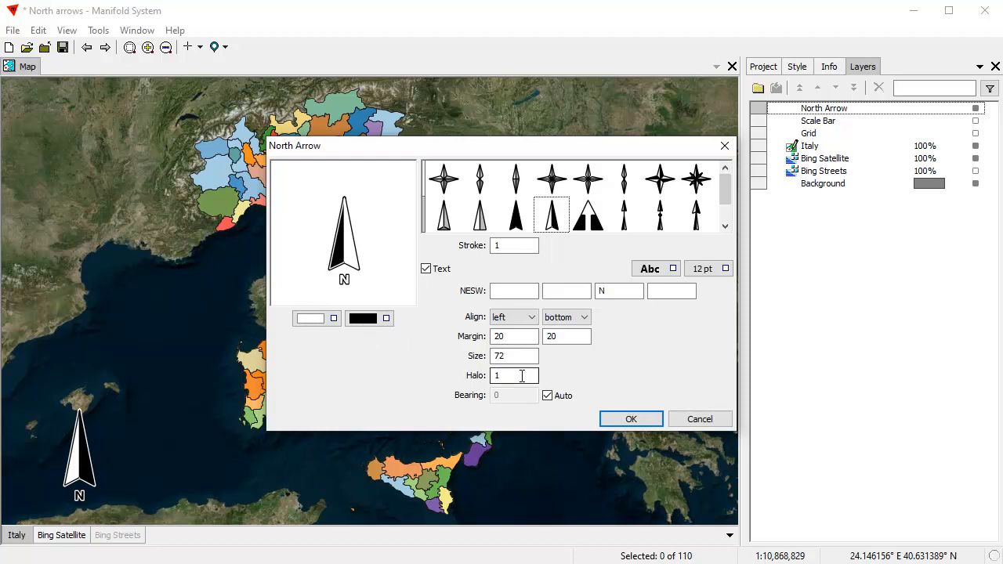
Step: Preview the north arrow with a halo of 4, set the halo back to 1, and apply the settings
drag(513, 376, 487, 377)
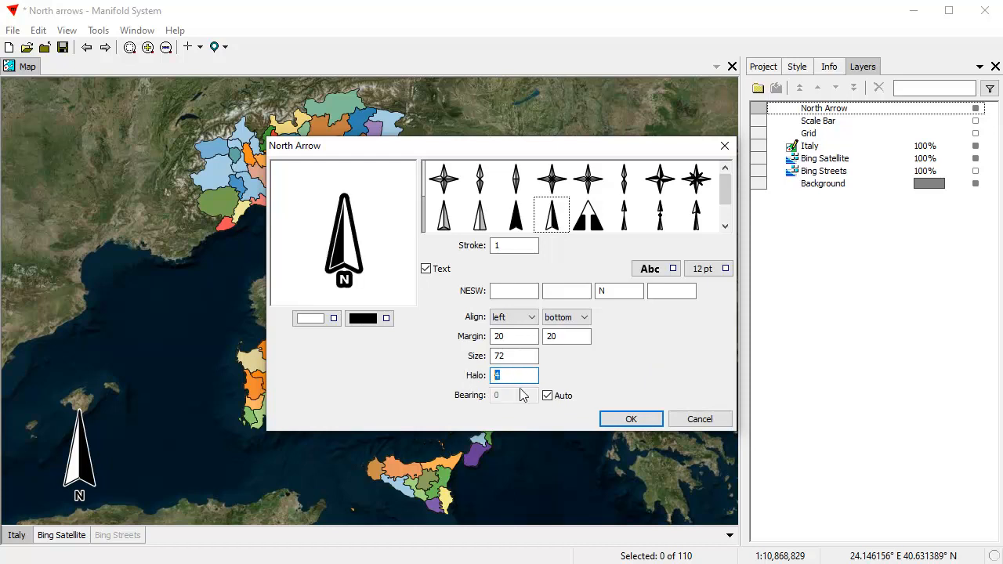
text(1)
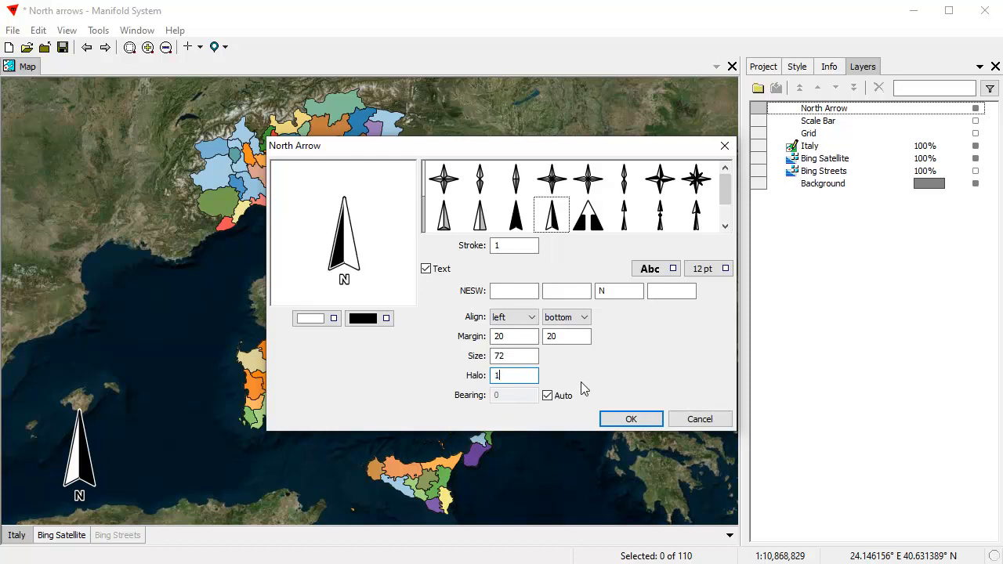
click(632, 419)
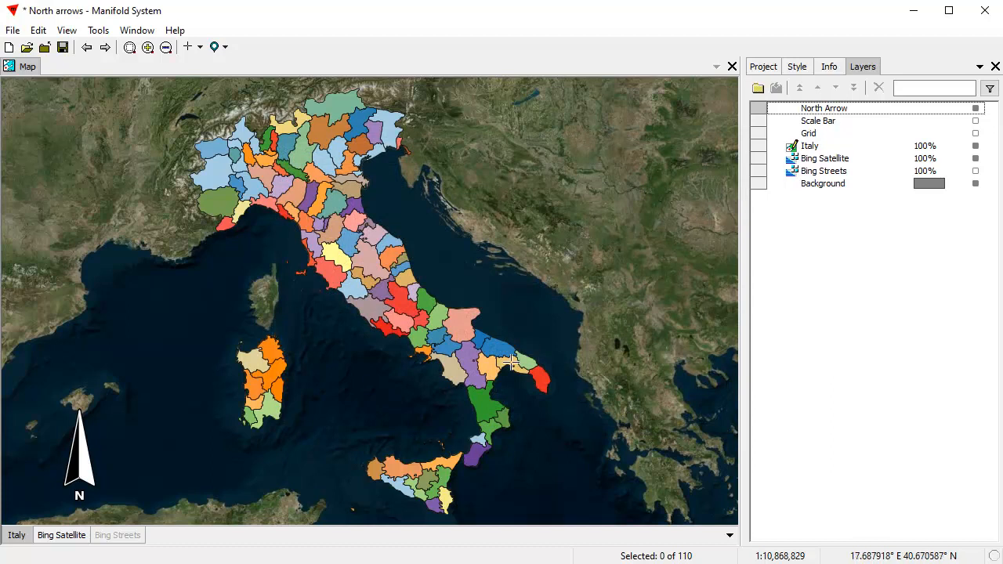
Step: Check the north arrow over Bing Streets and over the plain background, and return to Bing Satellite with the Italy layer active
click(84, 539)
click(108, 539)
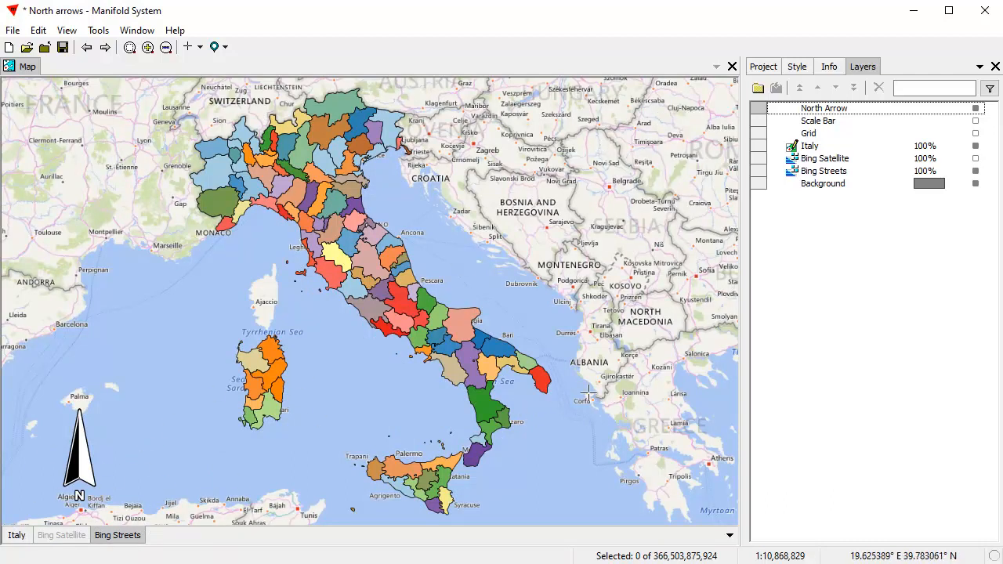
click(113, 535)
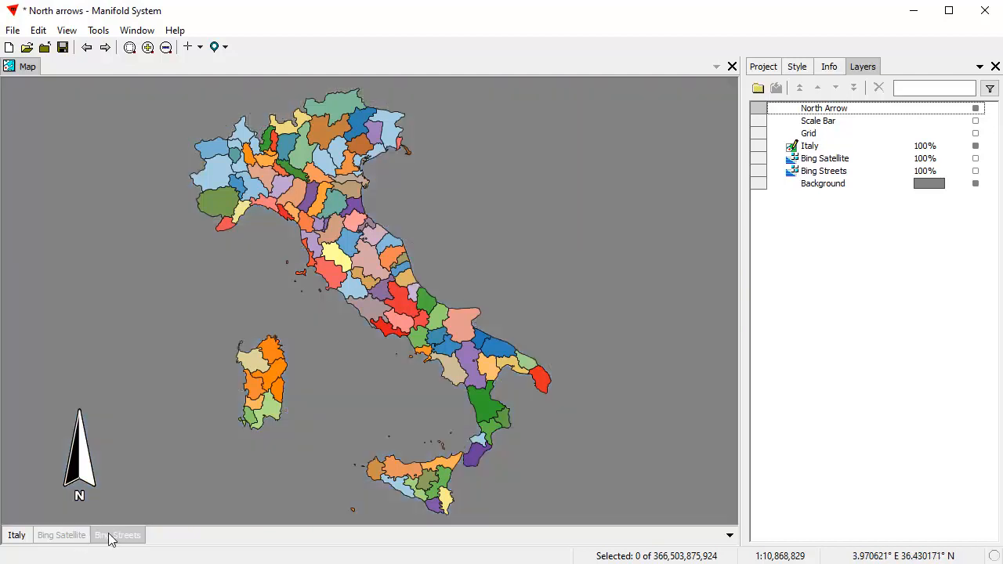
click(62, 537)
click(17, 536)
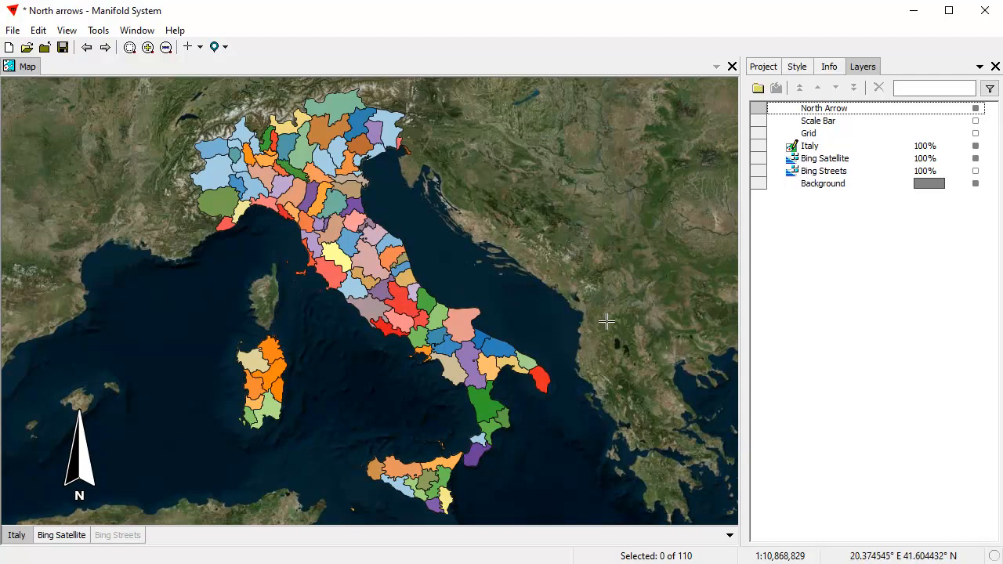
Step: Open the Rotated Map and turn on its North Arrow layer
click(765, 69)
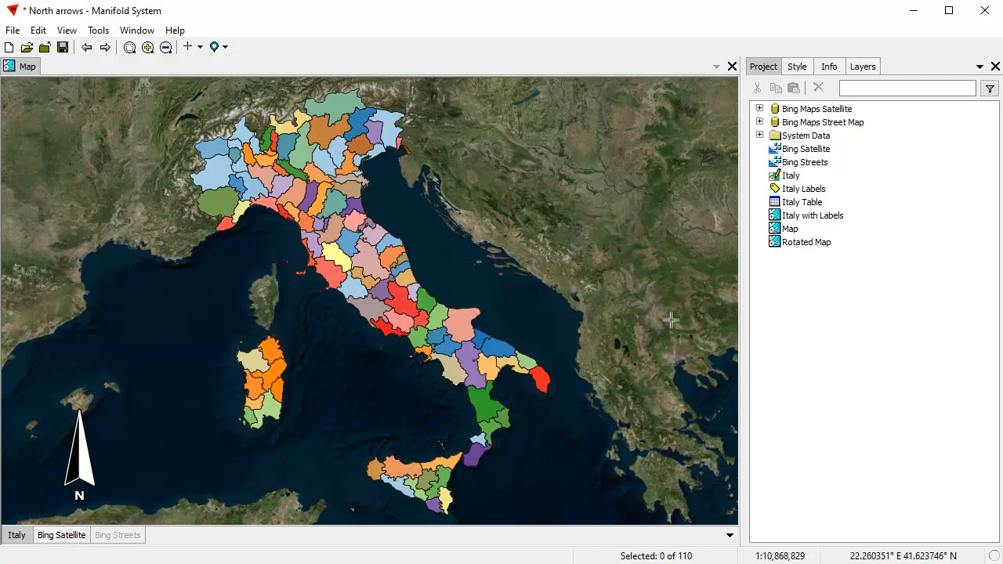
double_click(808, 247)
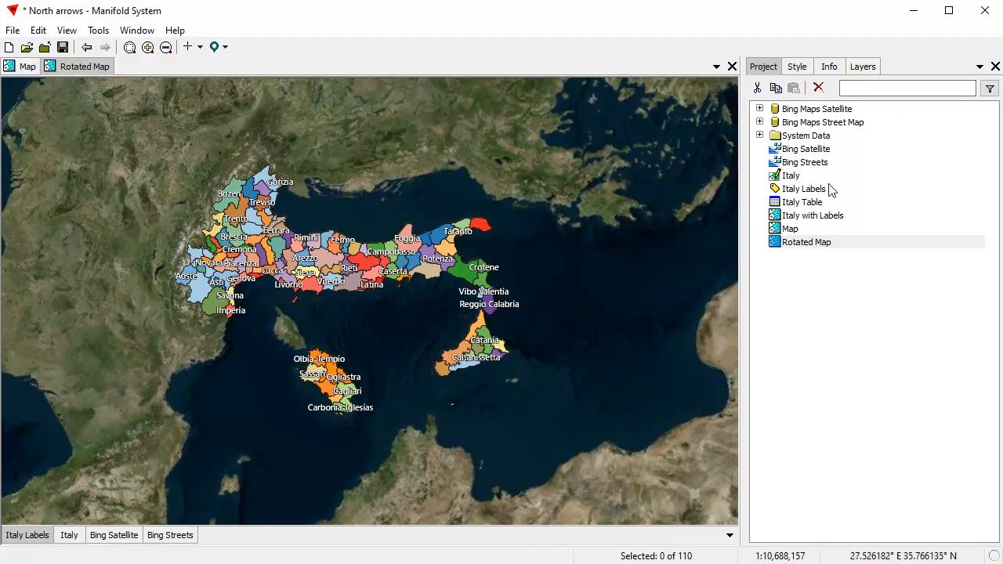
click(863, 69)
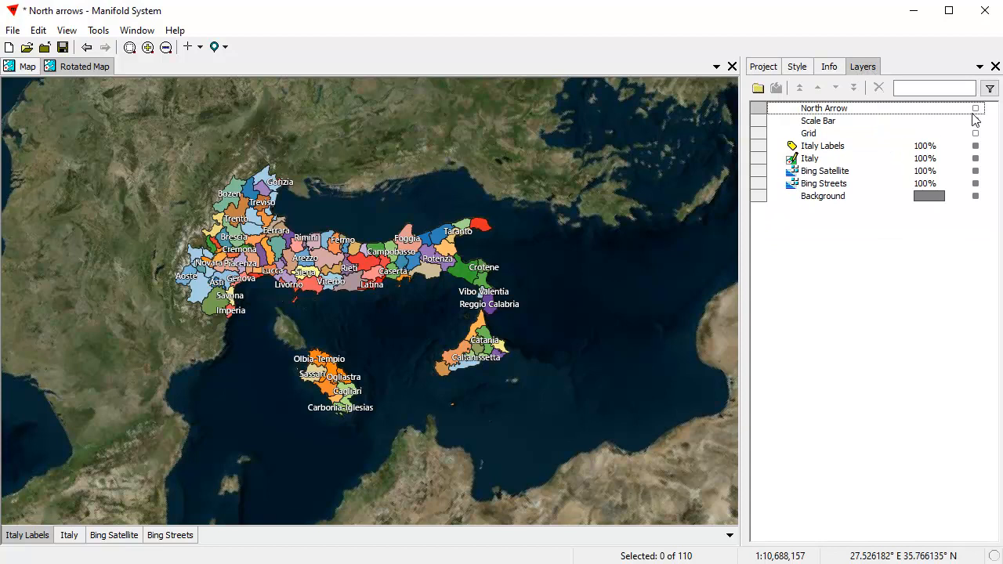
click(976, 108)
Step: Choose the half-black, half-white arrow symbol for the rotated map's north arrow and set its size to 72
double_click(854, 112)
click(547, 220)
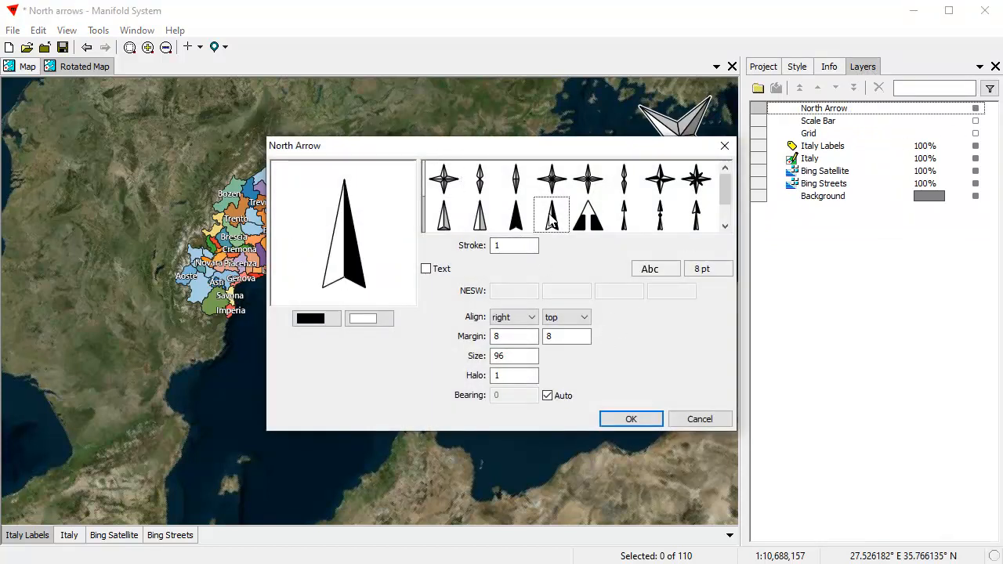
double_click(517, 356)
text(72)
Step: Enable the north arrow's text at 12 pt and enter N as the south label
click(426, 269)
click(709, 270)
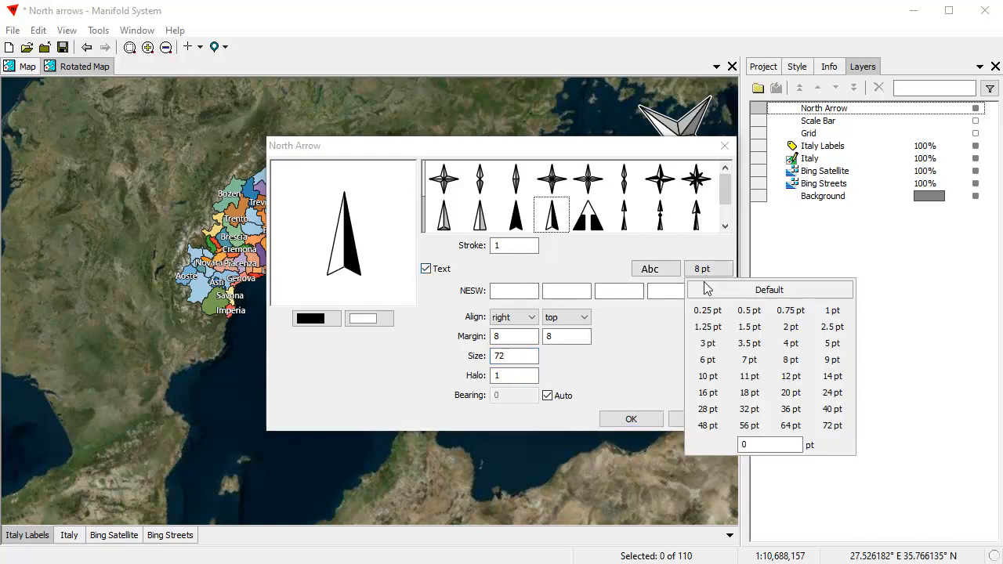
click(788, 376)
click(611, 293)
text(N)
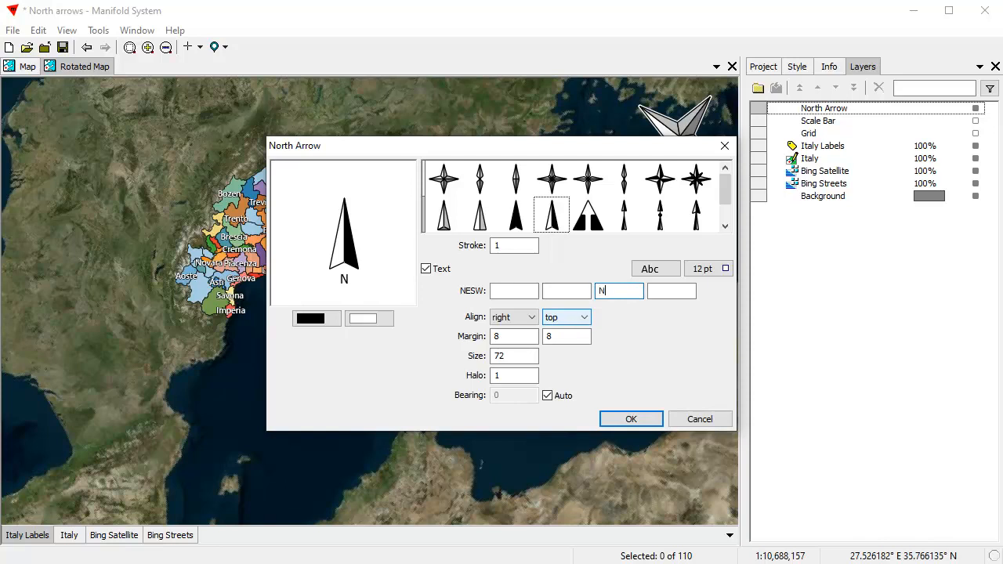
Step: Set the label font of the rotated map's north arrow to Segoe UI Bold
click(648, 271)
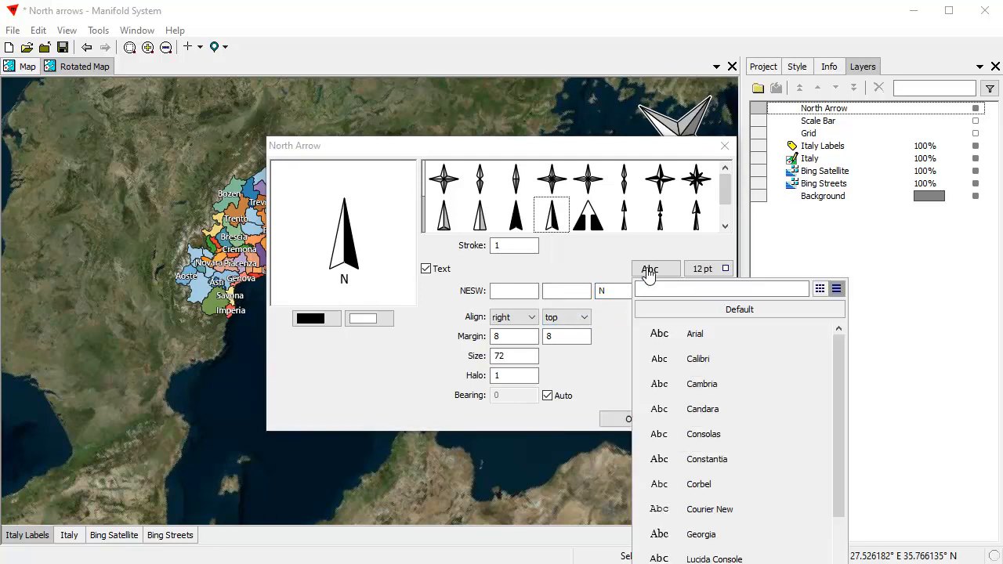
click(690, 417)
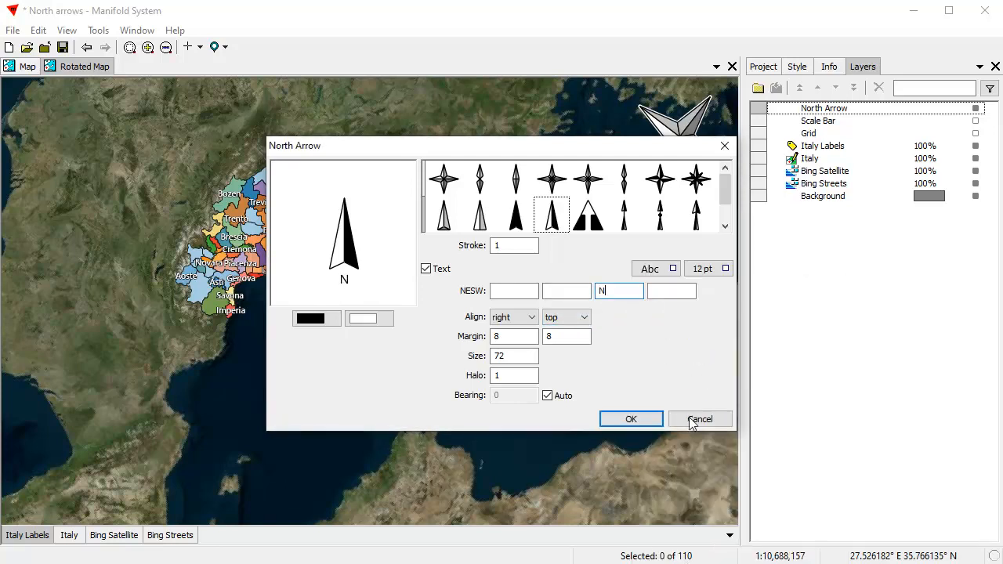
click(653, 272)
click(724, 562)
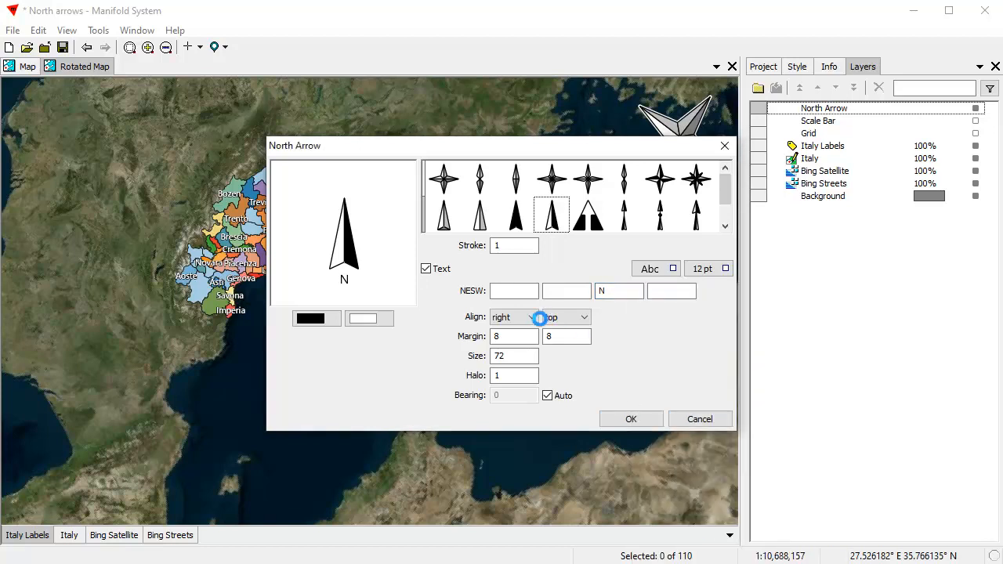
click(467, 363)
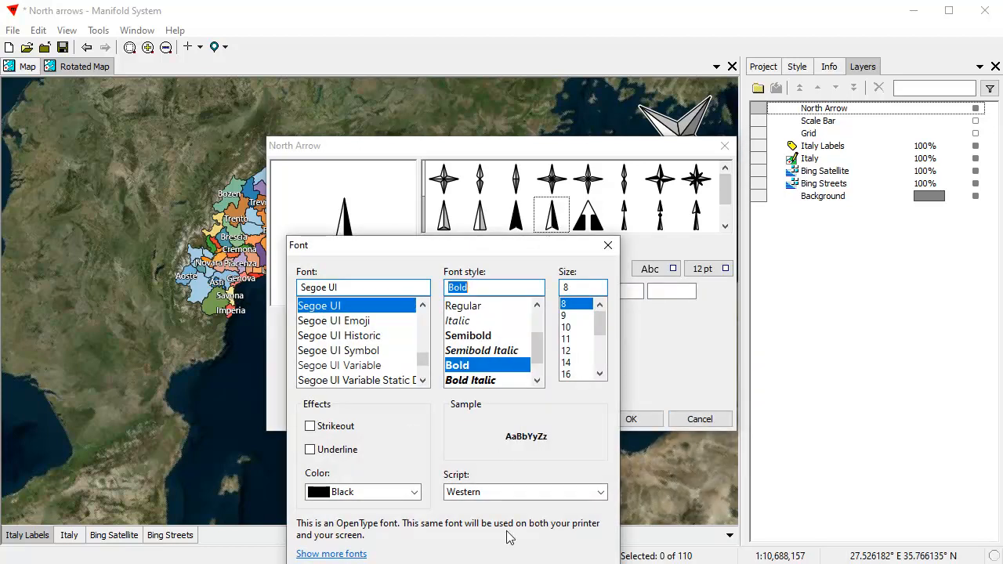
key(Return)
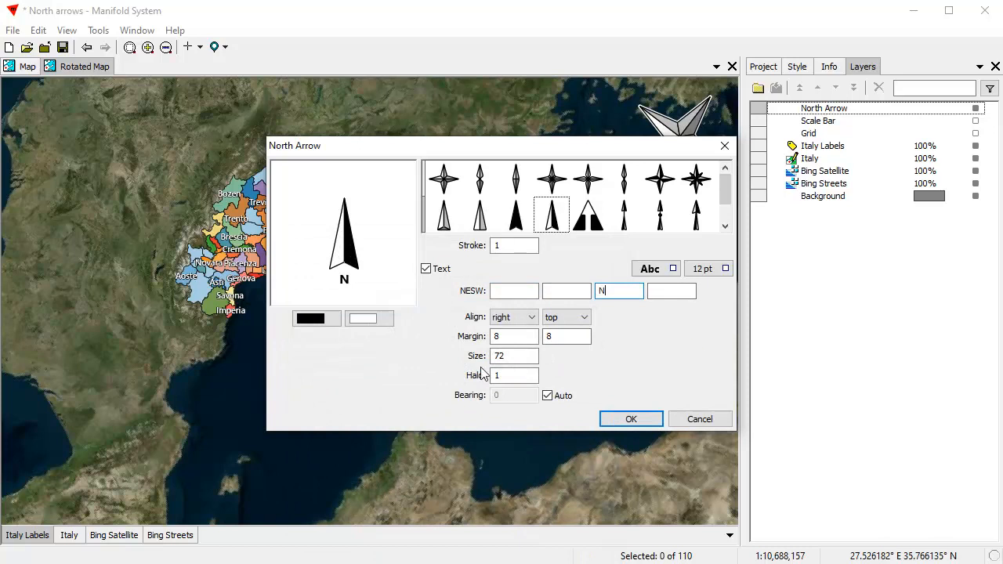
Step: Give the rotated map's north arrow a white foreground color and a black background color
click(319, 331)
click(335, 379)
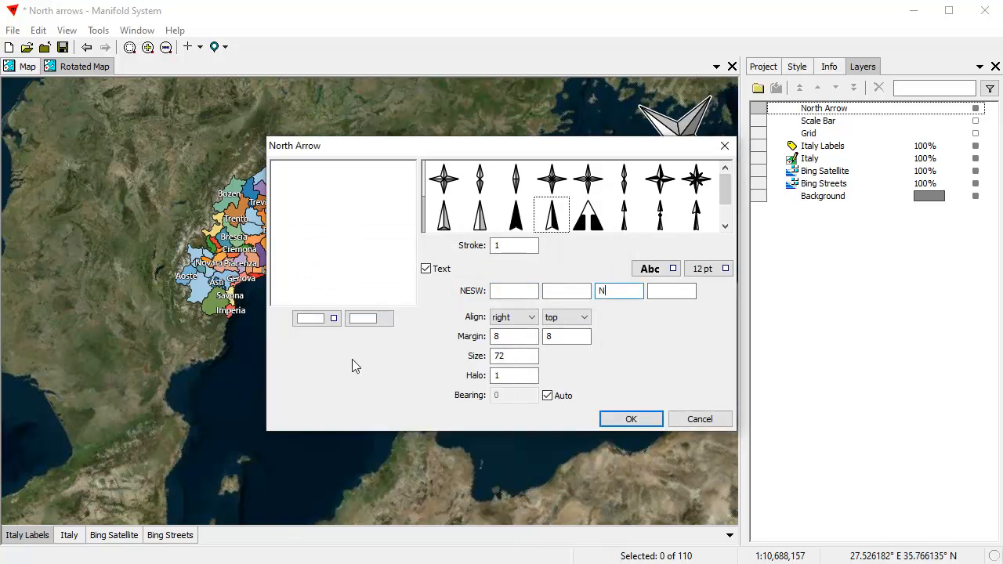
click(364, 321)
click(369, 379)
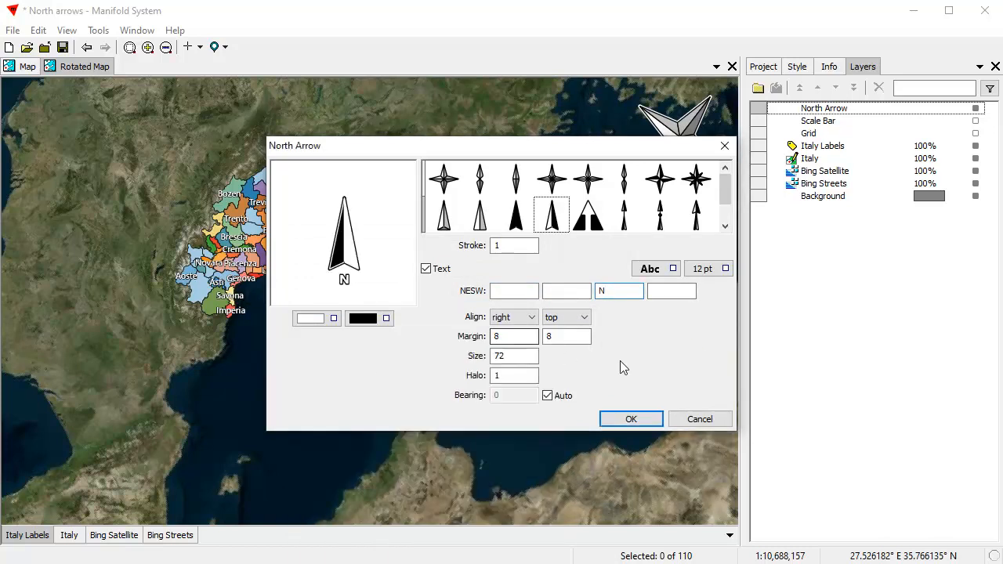
Step: Set both margins of the rotated map's north arrow to 20 and apply its settings
drag(519, 336, 472, 336)
text(20)
drag(553, 336, 499, 334)
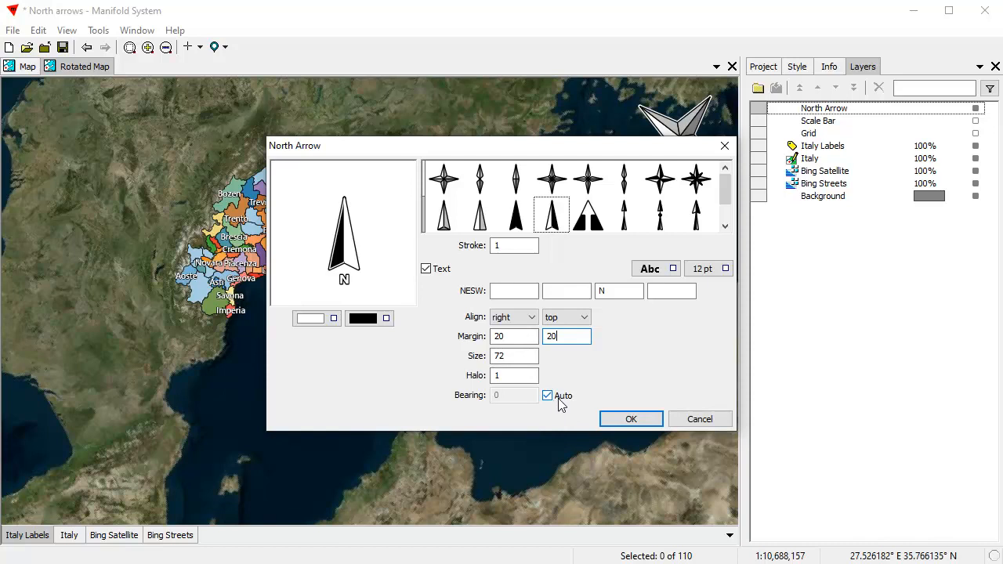
click(631, 420)
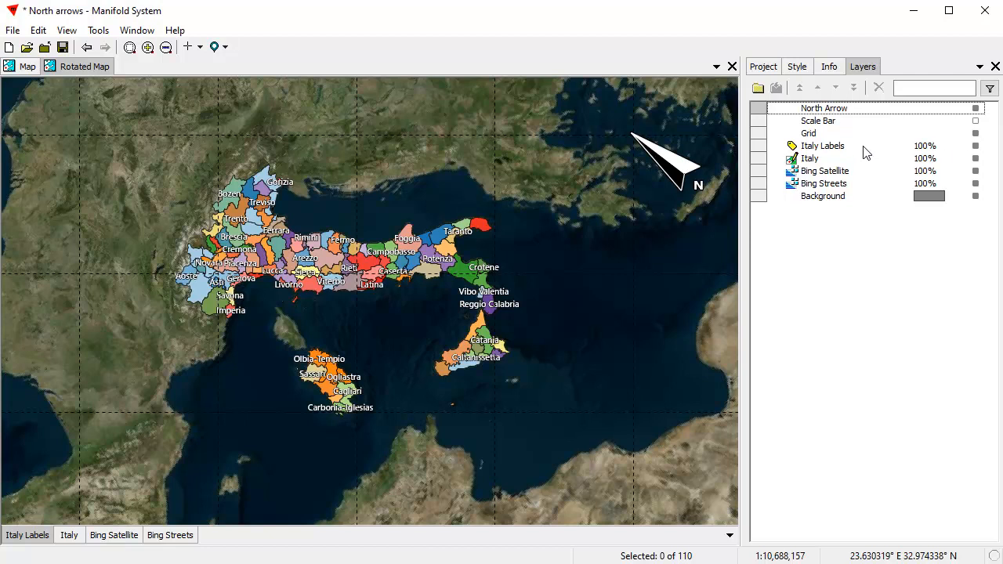
Step: Set the grid's halo to .1, make it use latitude / longitude, and apply the settings
double_click(840, 133)
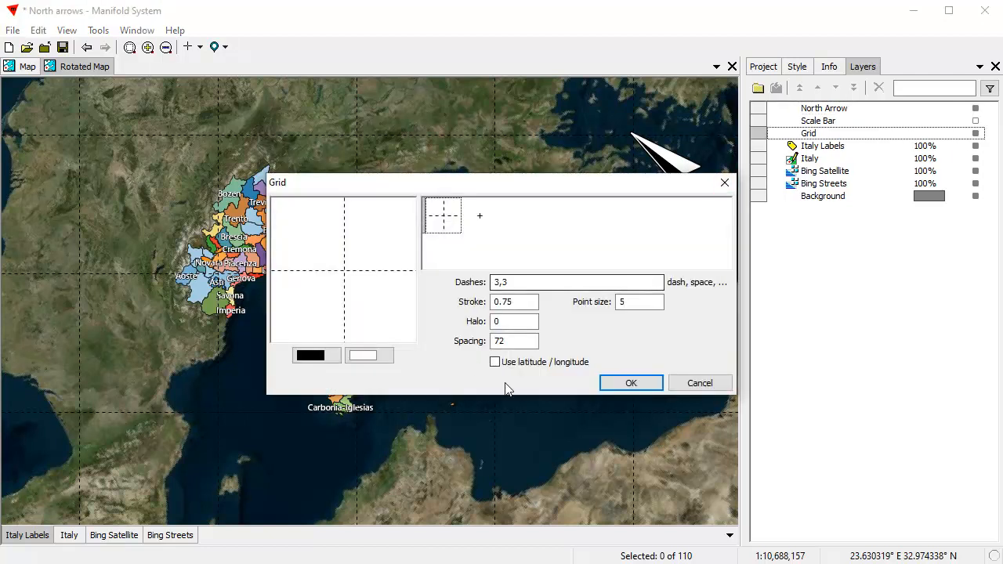
drag(517, 321, 450, 328)
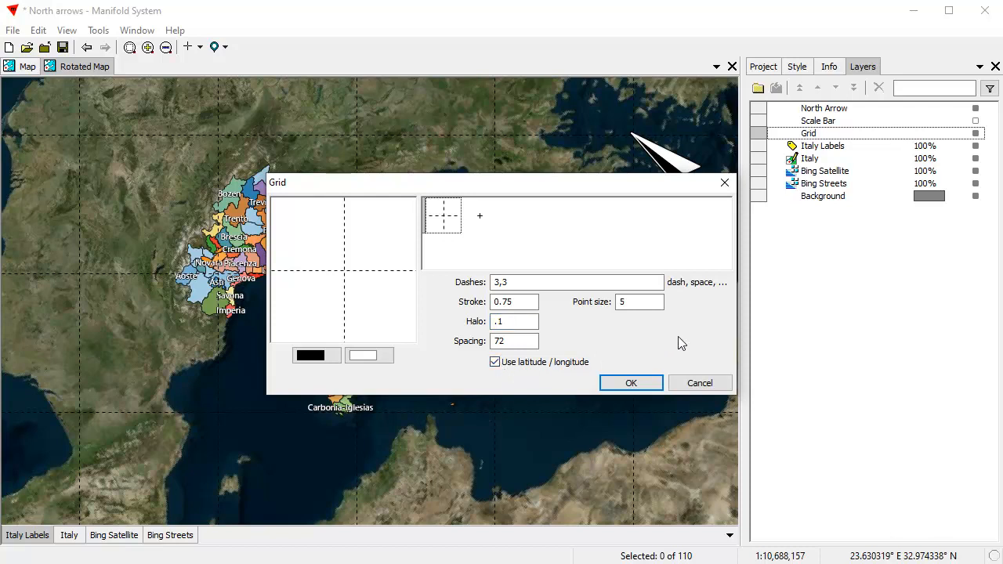
click(631, 382)
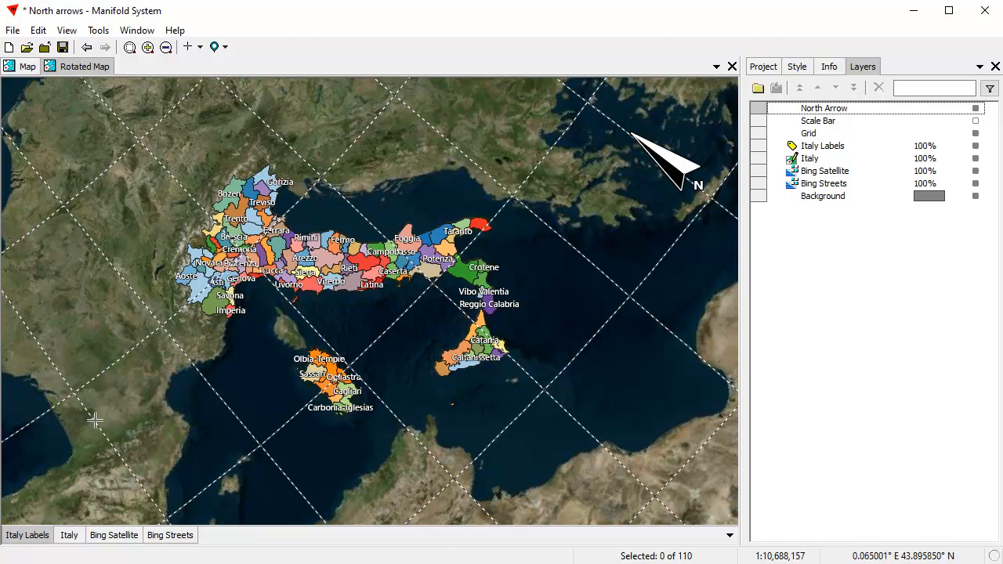
Step: Align the rotated map's north arrow to left and bottom and apply the placement
double_click(912, 115)
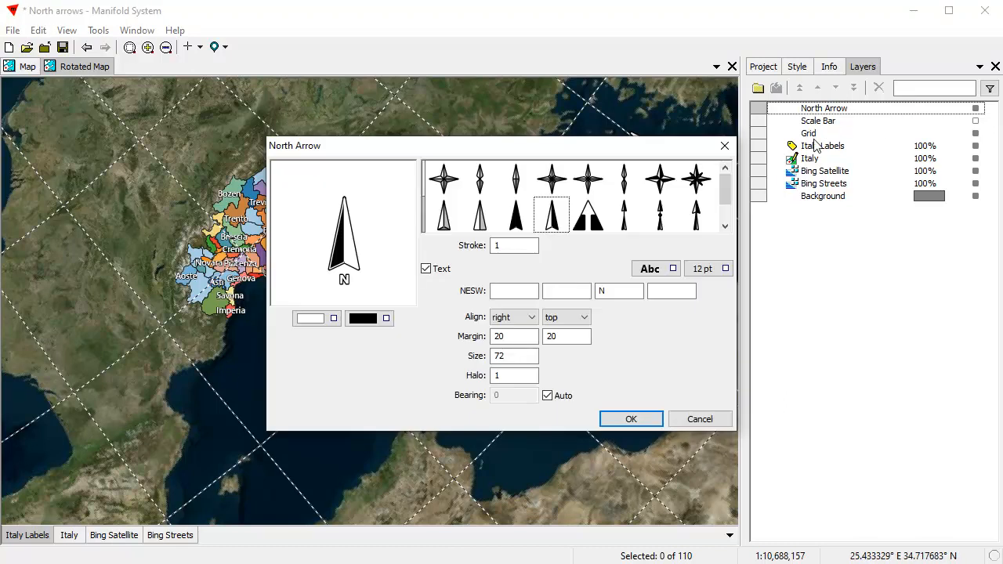
click(505, 317)
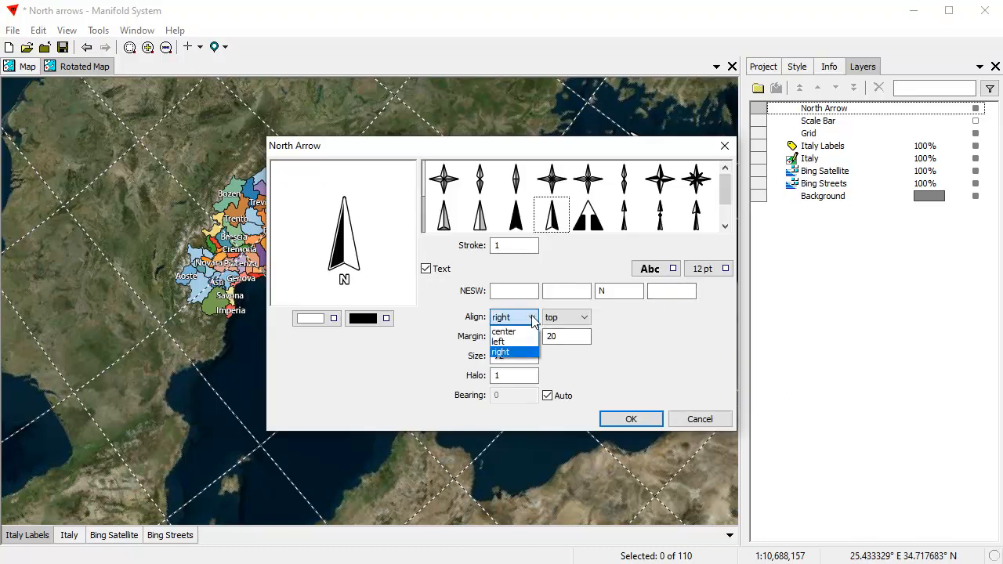
click(504, 338)
click(588, 316)
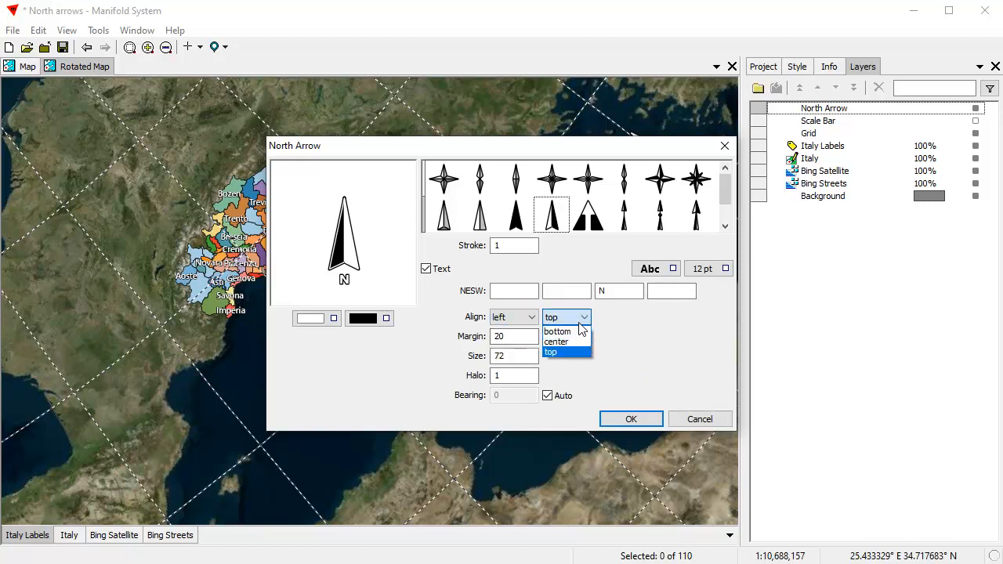
click(562, 349)
click(632, 419)
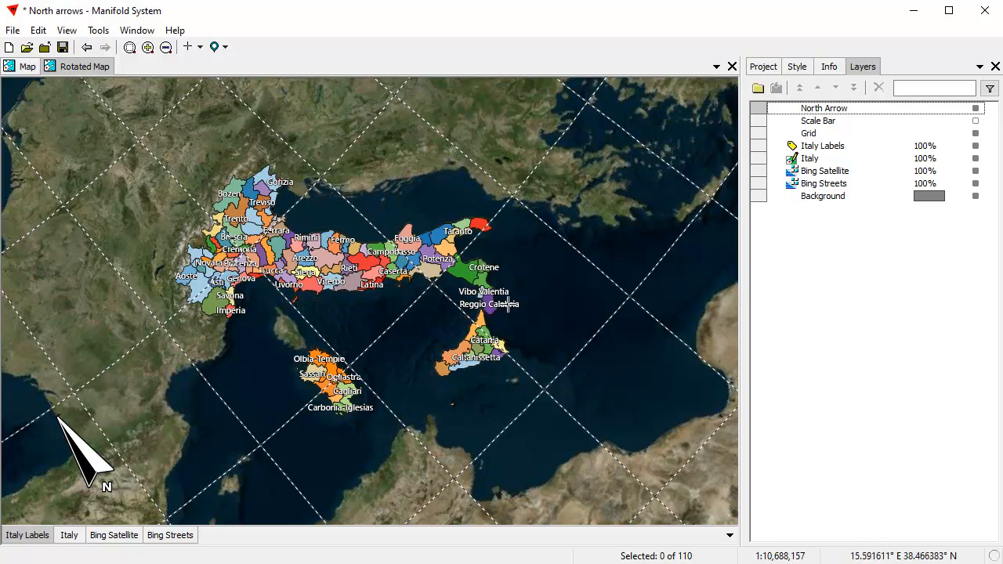
Step: Hide the grid layer and review the north arrow's bearing settings without changing them
click(975, 133)
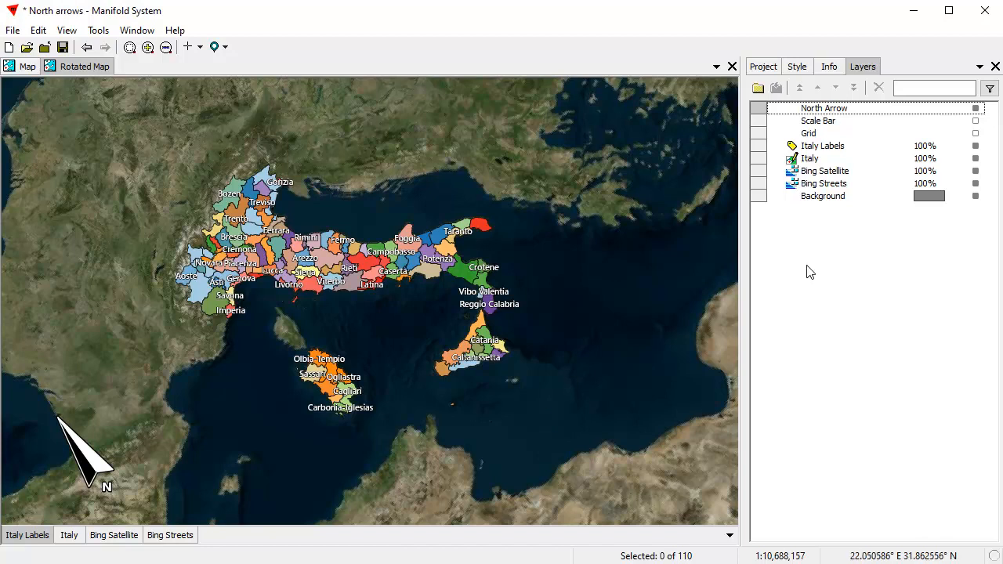
double_click(880, 108)
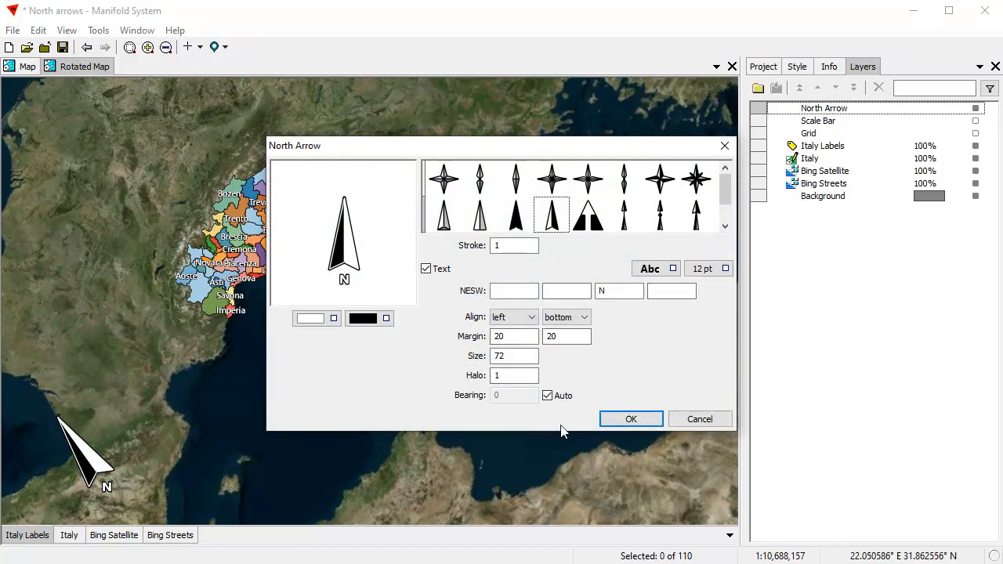
click(701, 418)
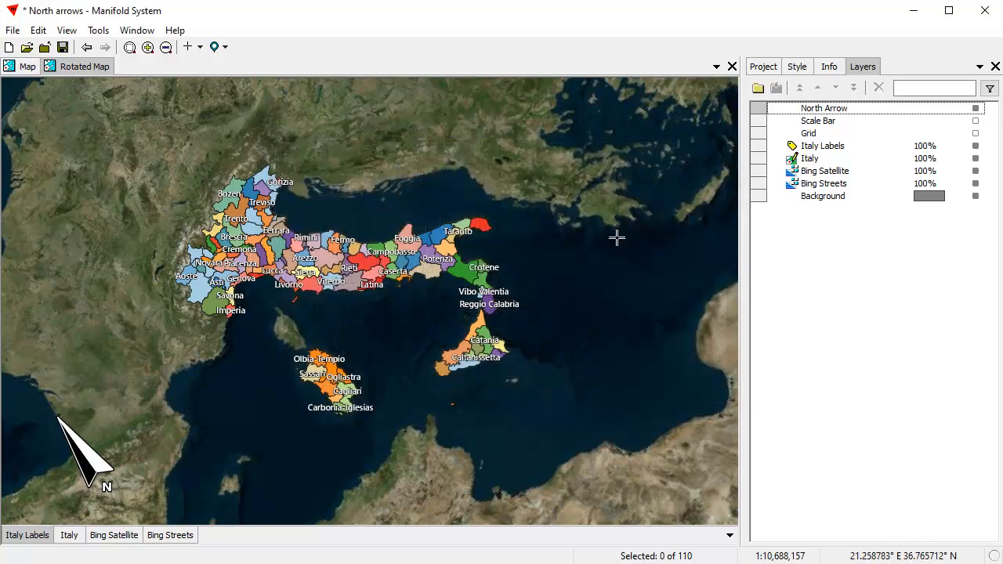